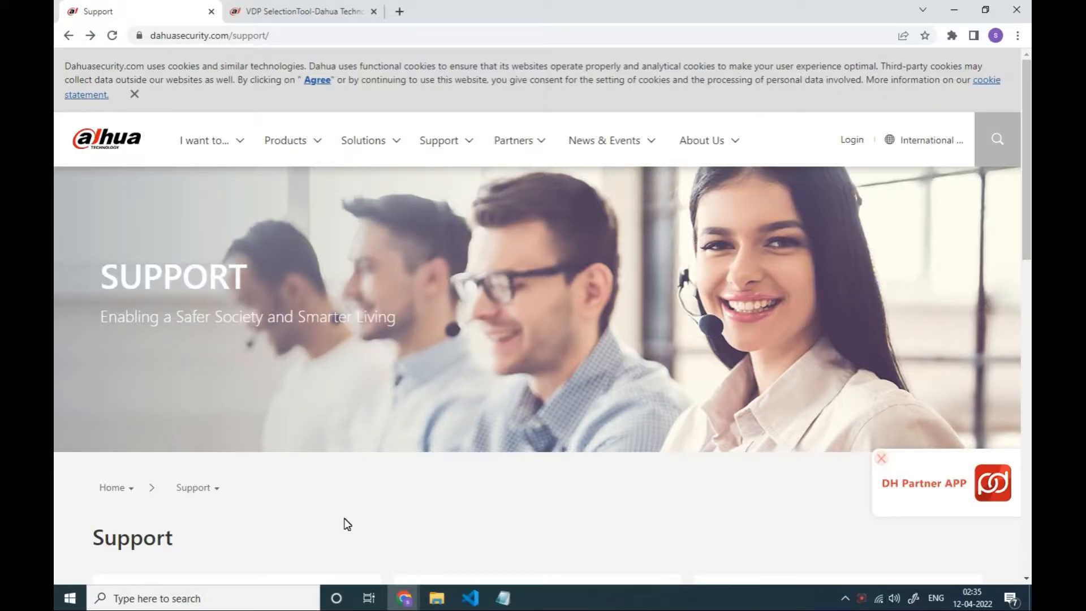
# Reload the Dahua support site, open its Download Center and look over the download categories.
pyautogui.click(193, 36)
pyautogui.click(215, 36)
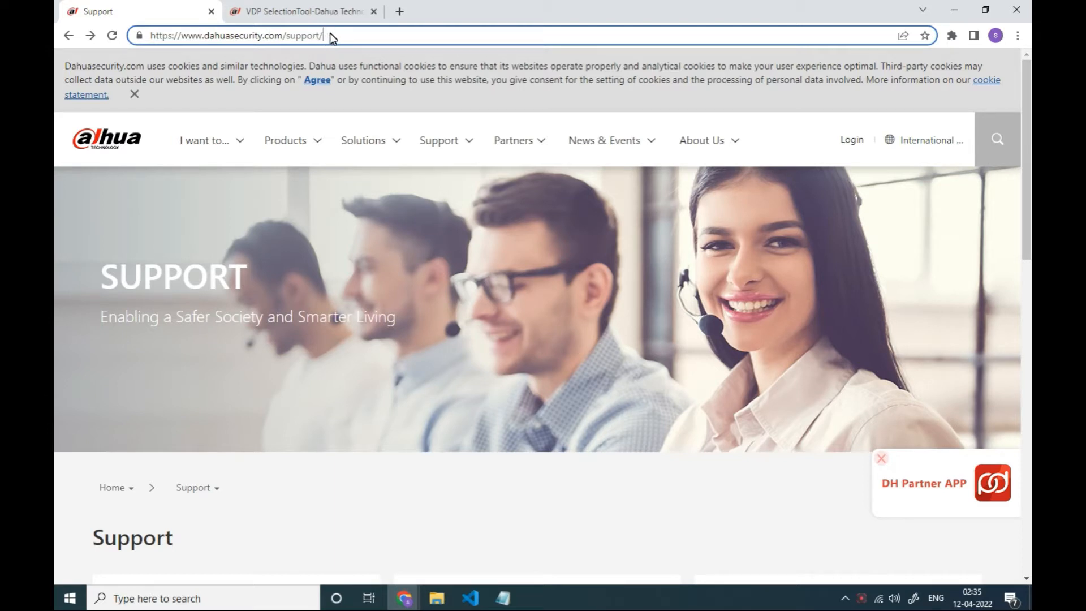
pyautogui.press('Return')
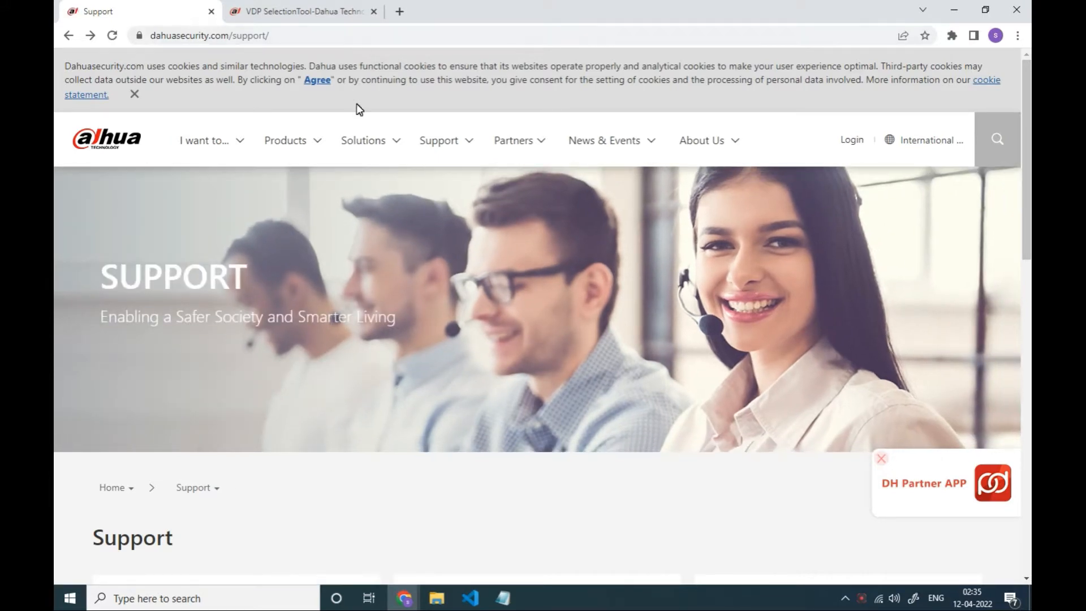
pyautogui.moveTo(435, 140)
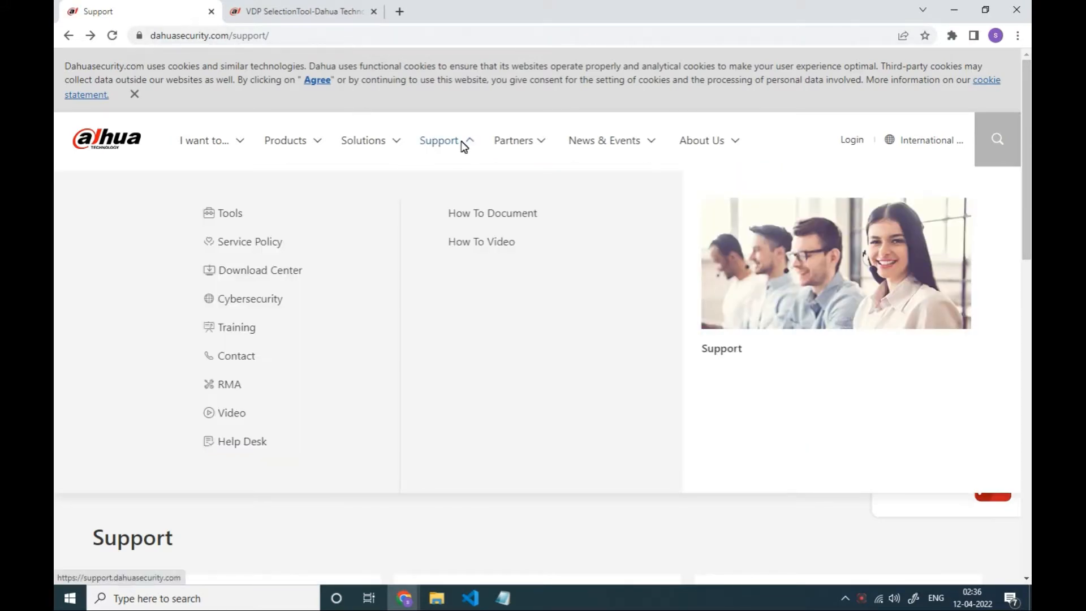
pyautogui.click(279, 269)
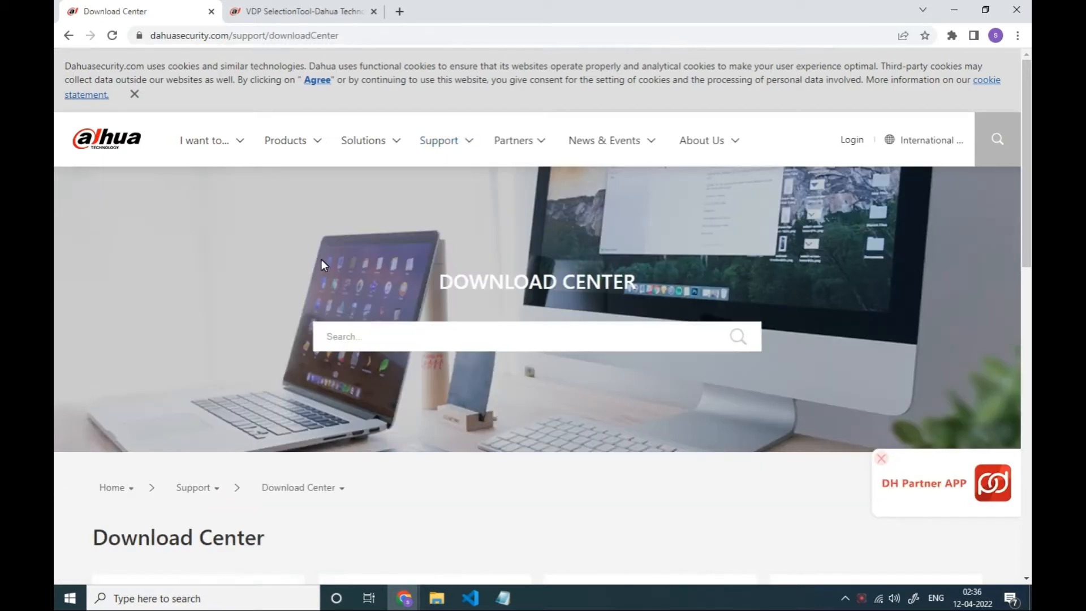
pyautogui.scroll(-8, 280, 226)
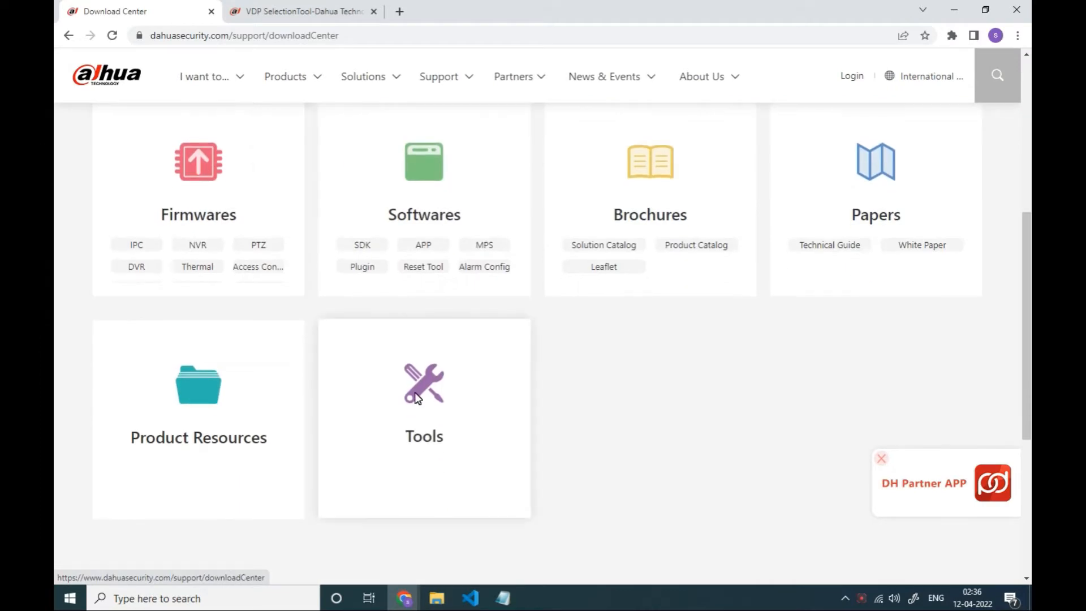
# Switch to the Dahua Tools page and show the Desktop Tools list of Dahua public software.
pyautogui.click(283, 12)
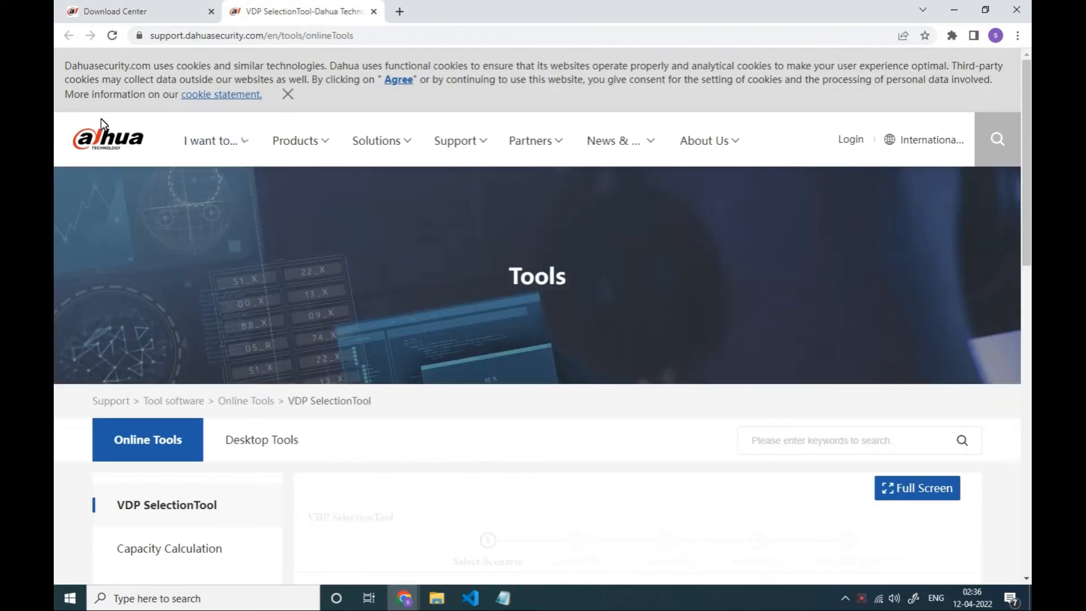
pyautogui.moveTo(322, 125)
pyautogui.click(263, 440)
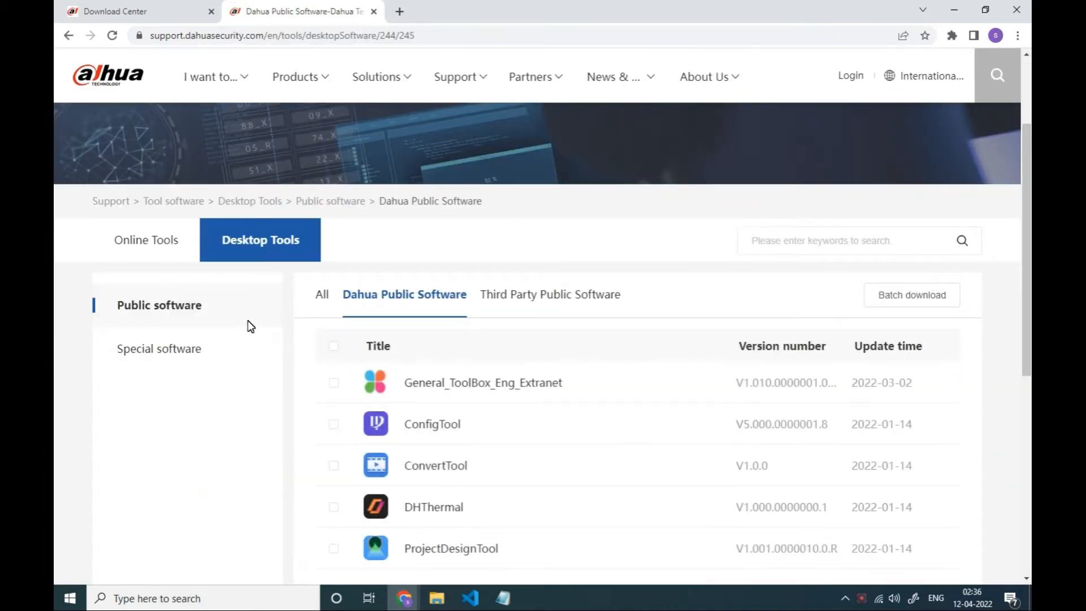
# Select ConfigTool in the public software list, expand its details and start the download.
pyautogui.click(334, 424)
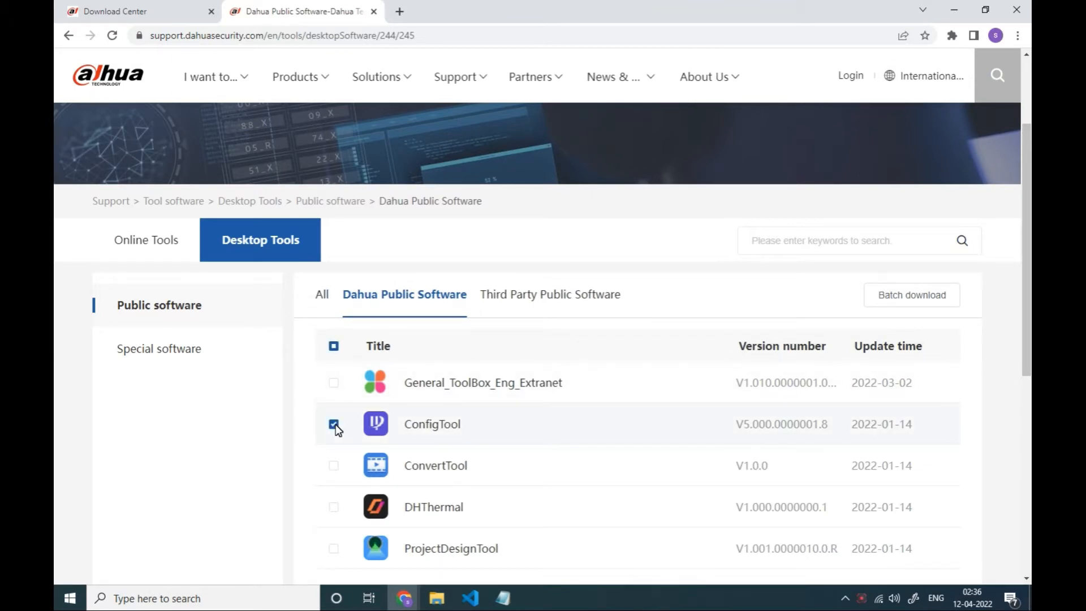
pyautogui.click(441, 427)
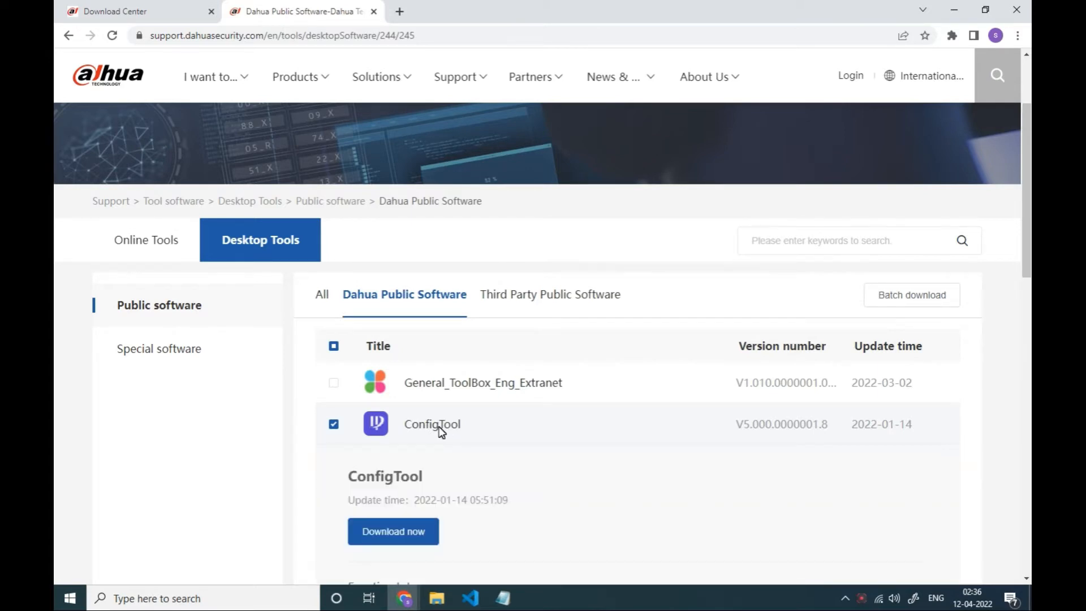
pyautogui.scroll(-1, 439, 429)
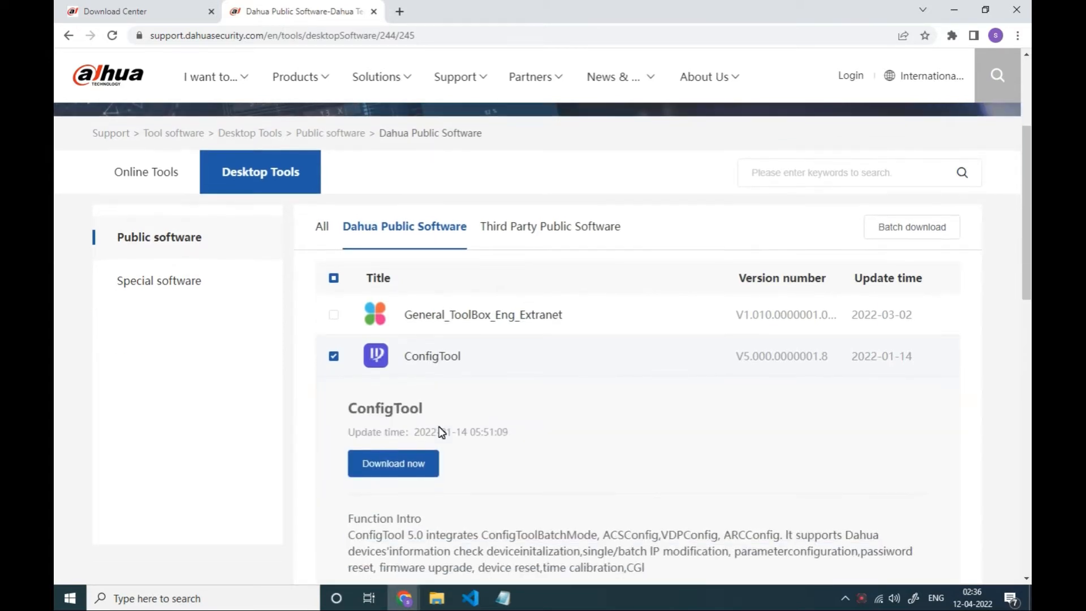
pyautogui.click(394, 459)
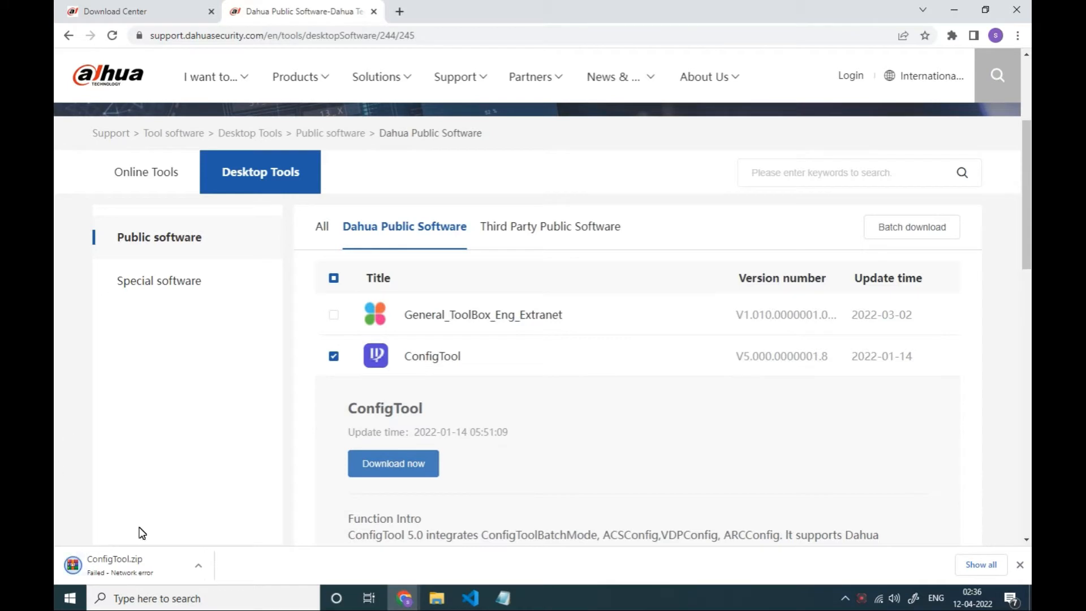
# Cancel the ConfigTool.zip download.
pyautogui.click(196, 570)
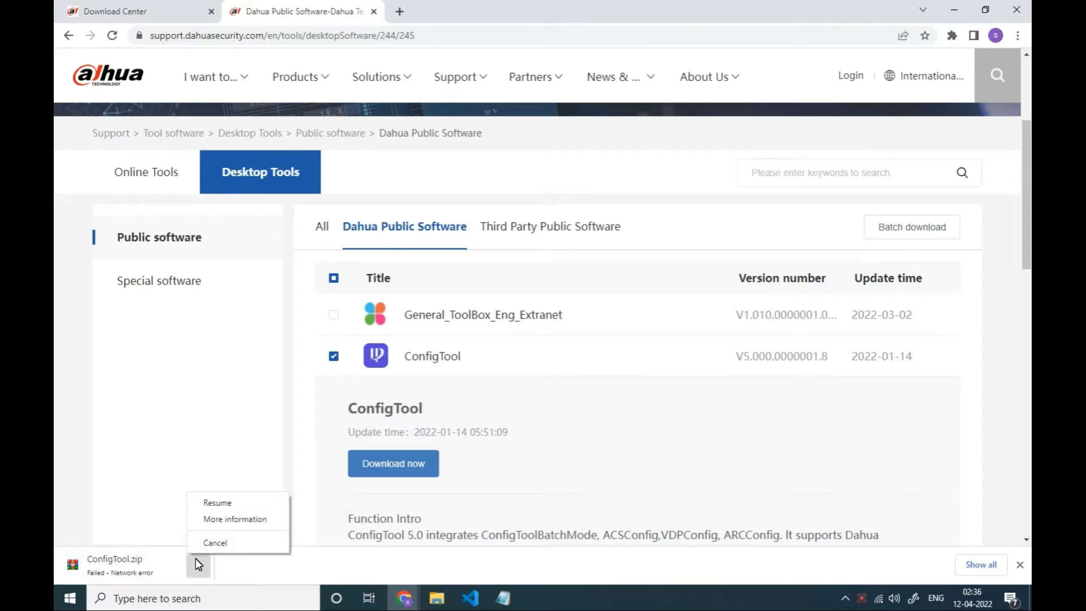
pyautogui.click(214, 544)
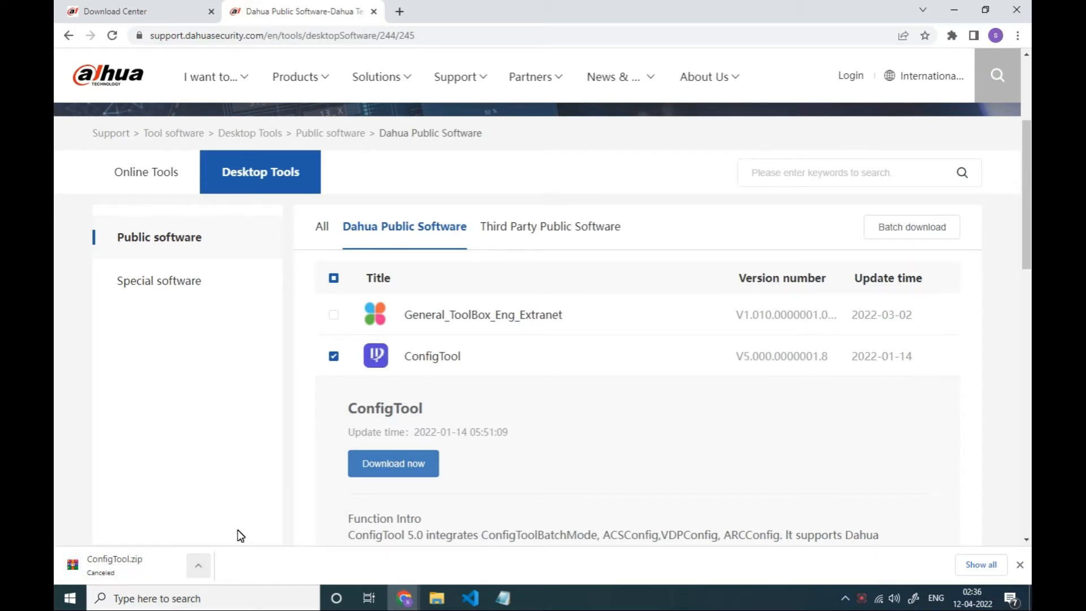
pyautogui.click(201, 562)
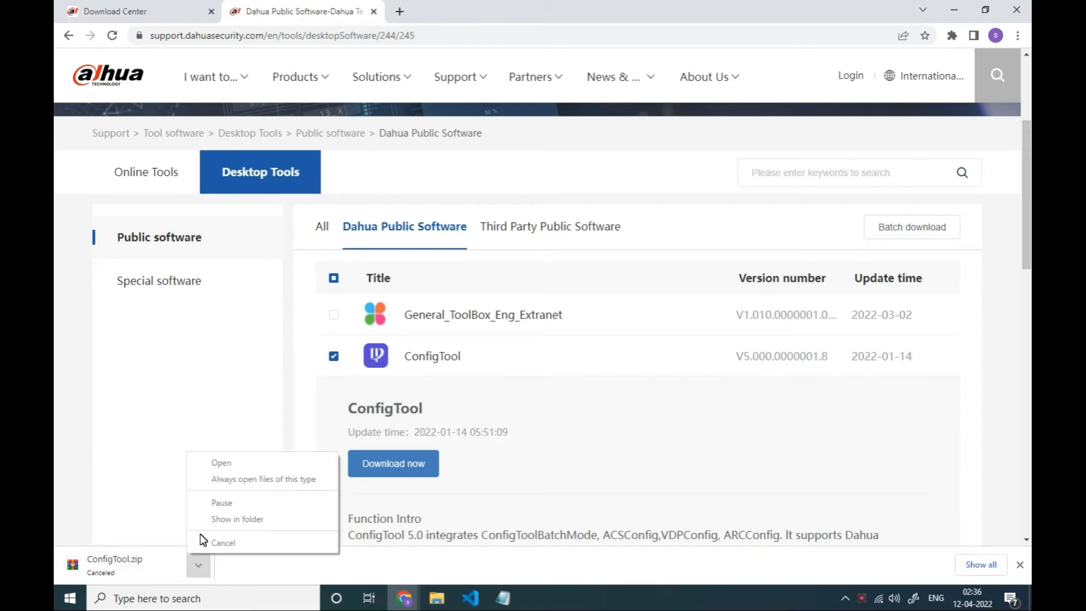
# Minimize the browser, open the Downloads folder and extract the ConfigTool (1) archive into it.
pyautogui.click(954, 6)
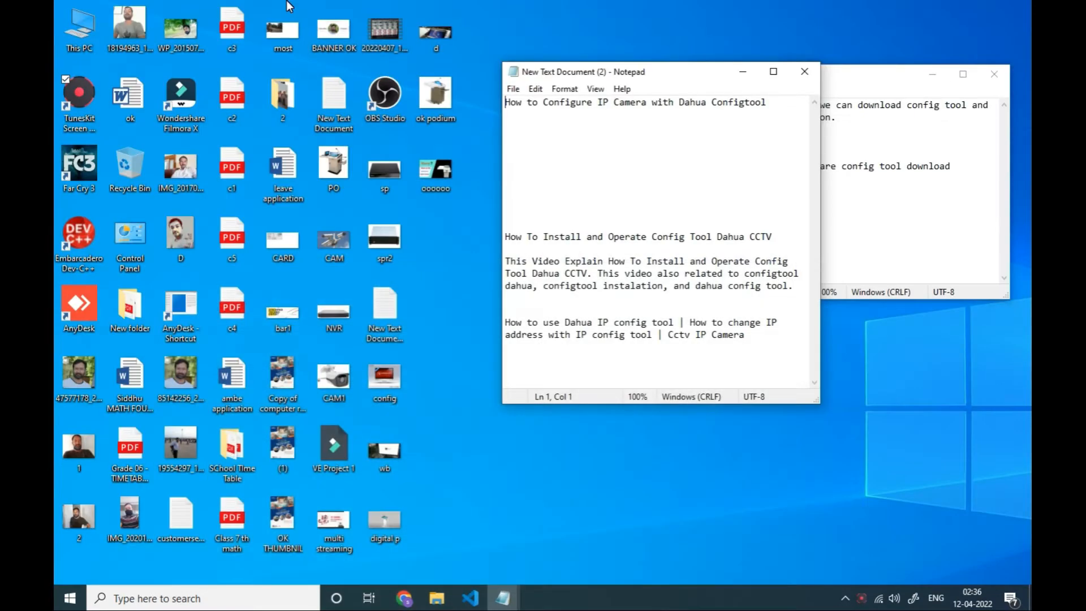
pyautogui.doubleClick(80, 21)
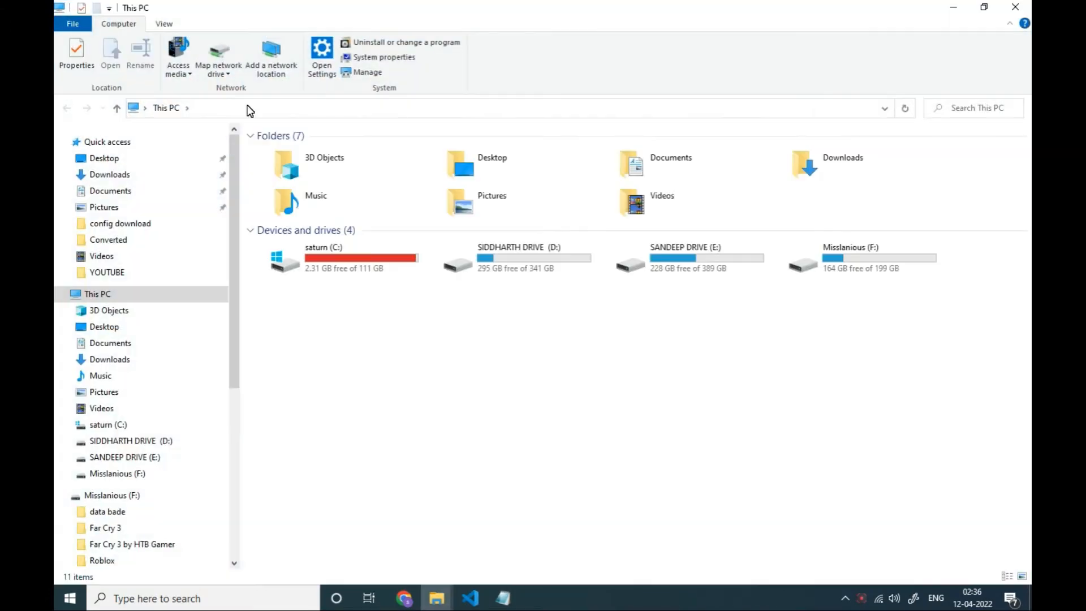
pyautogui.doubleClick(826, 165)
pyautogui.rightClick(302, 172)
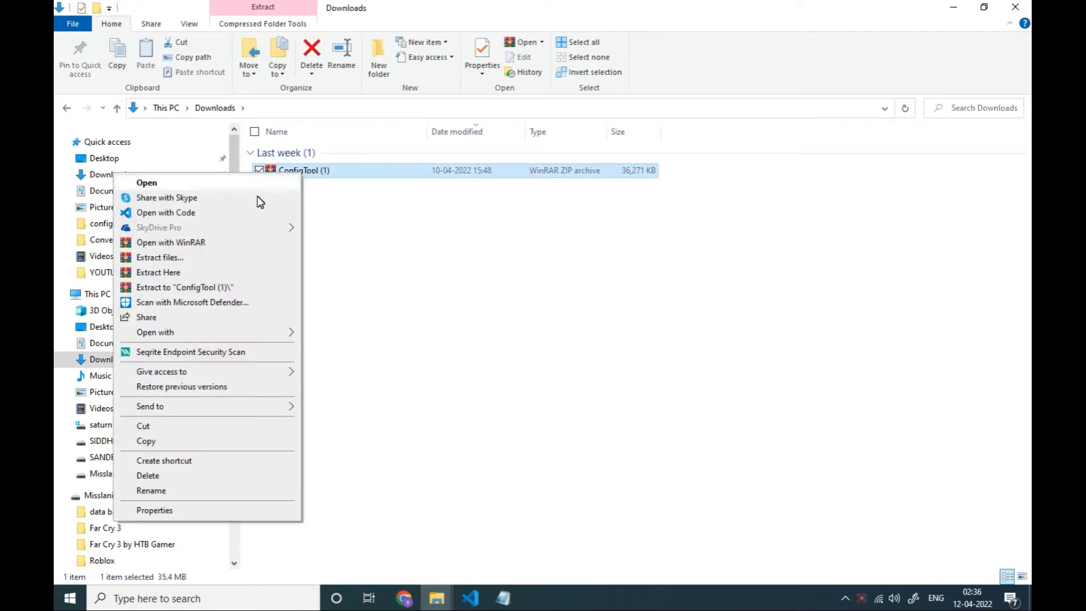
pyautogui.click(180, 273)
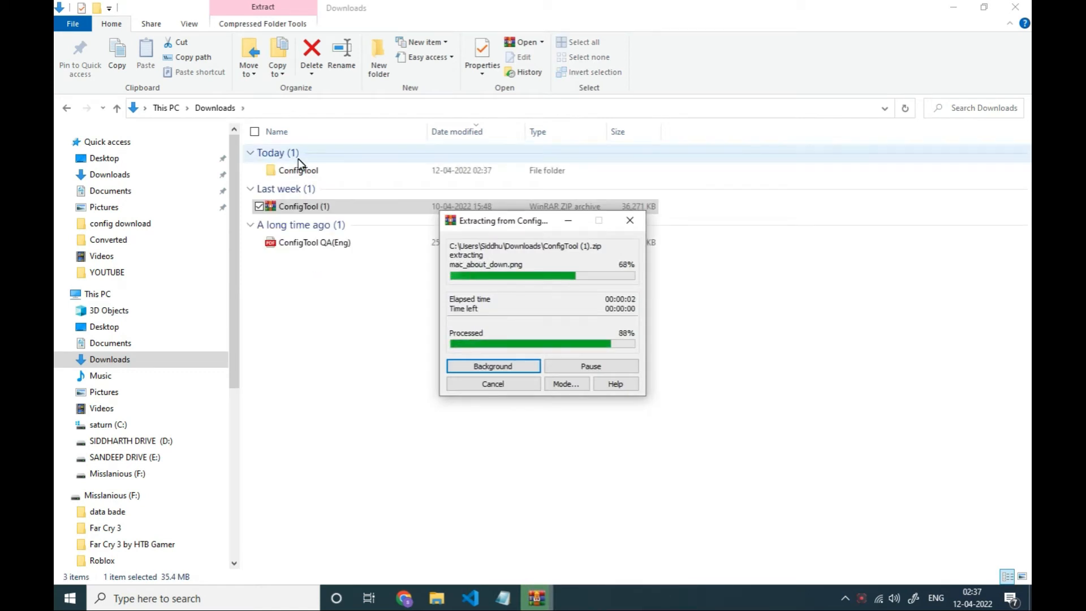
# Open the extracted ConfigTool folder and run the ConfigTool application as administrator.
pyautogui.doubleClick(298, 168)
pyautogui.scroll(-4, 351, 325)
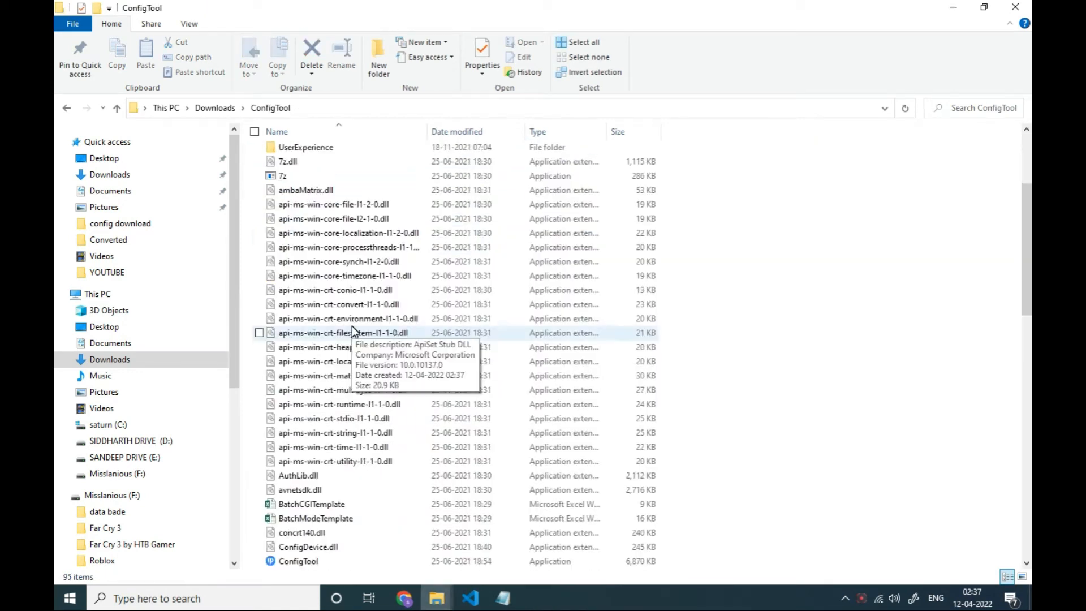
pyautogui.scroll(-4, 351, 326)
pyautogui.click(300, 390)
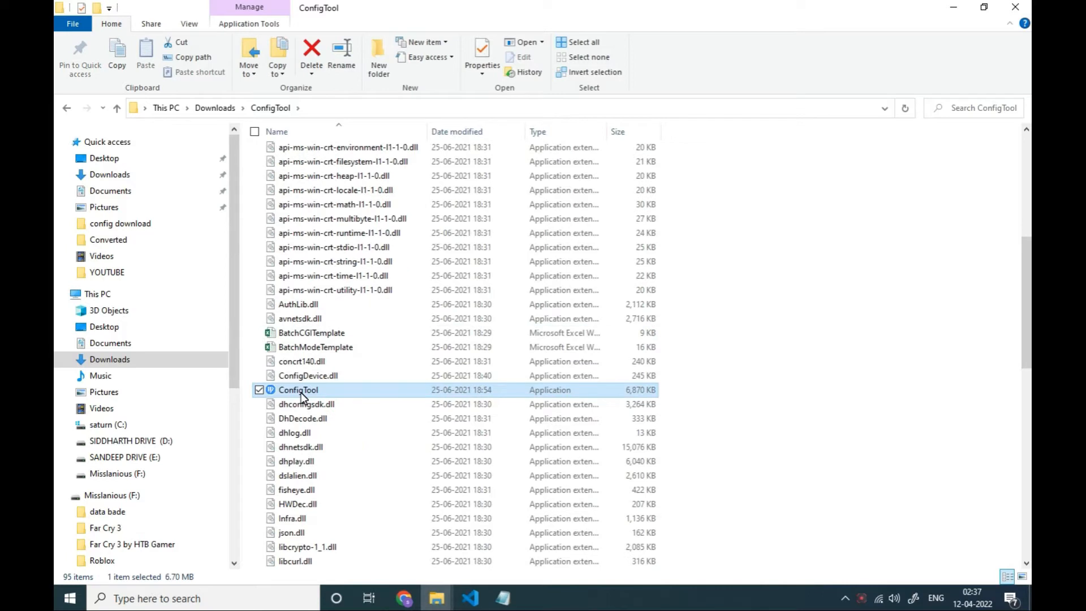
pyautogui.rightClick(301, 393)
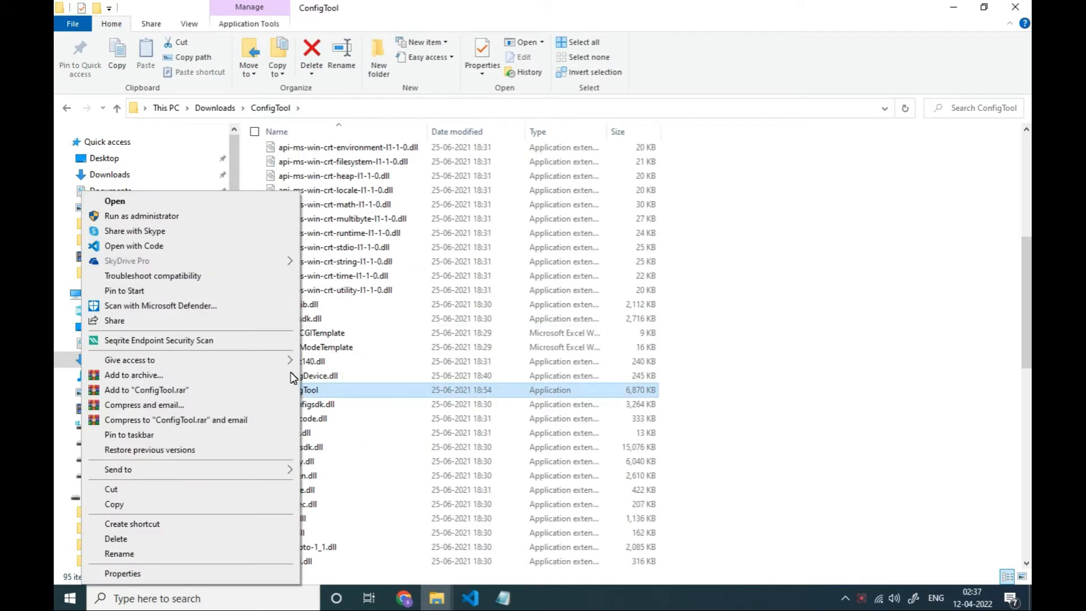
pyautogui.click(129, 216)
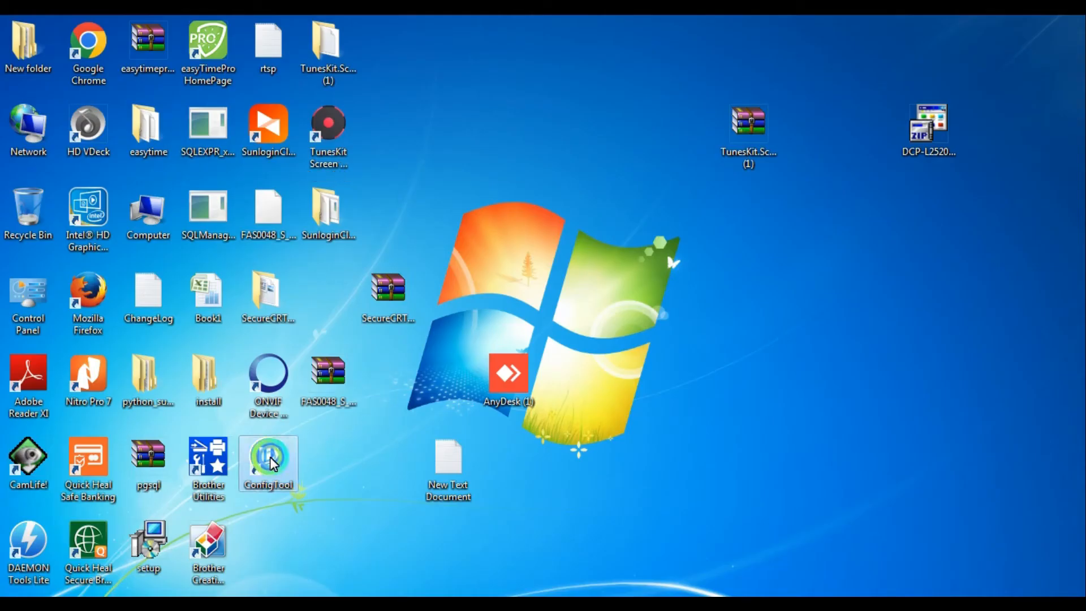
# Bring up ConfigTool on the desktop and hide the desktop icons behind its window.
pyautogui.click(750, 145)
pyautogui.click(449, 196)
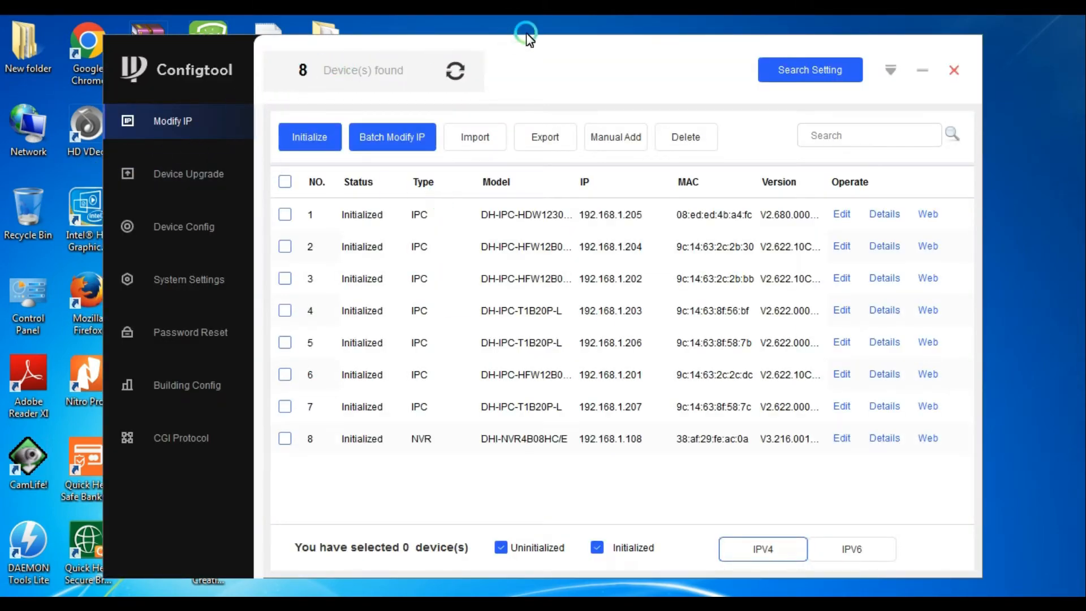
pyautogui.rightClick(1037, 151)
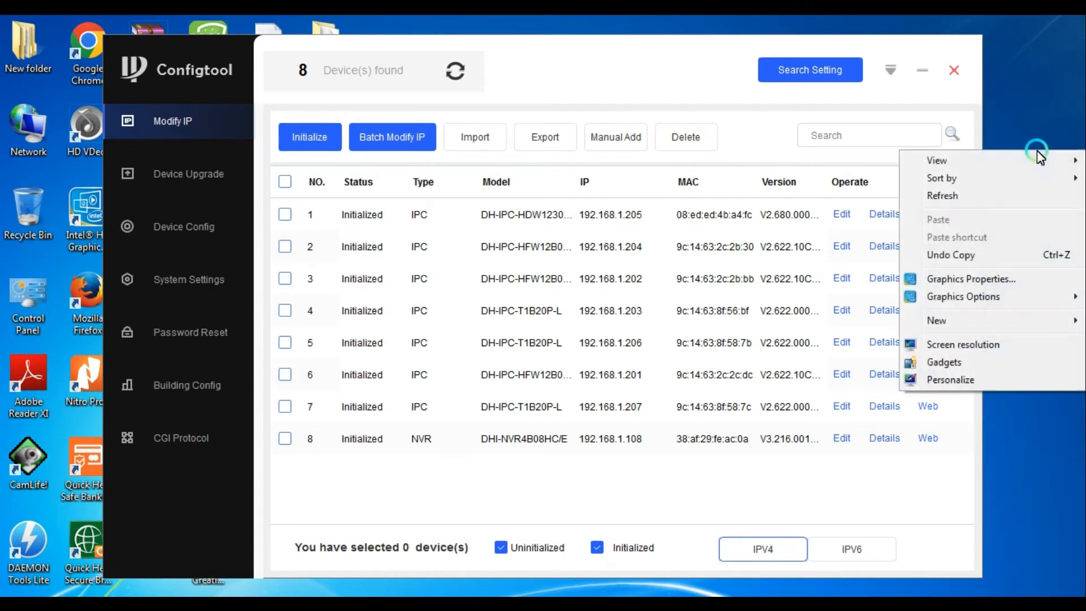
pyautogui.moveTo(1015, 169)
pyautogui.click(772, 263)
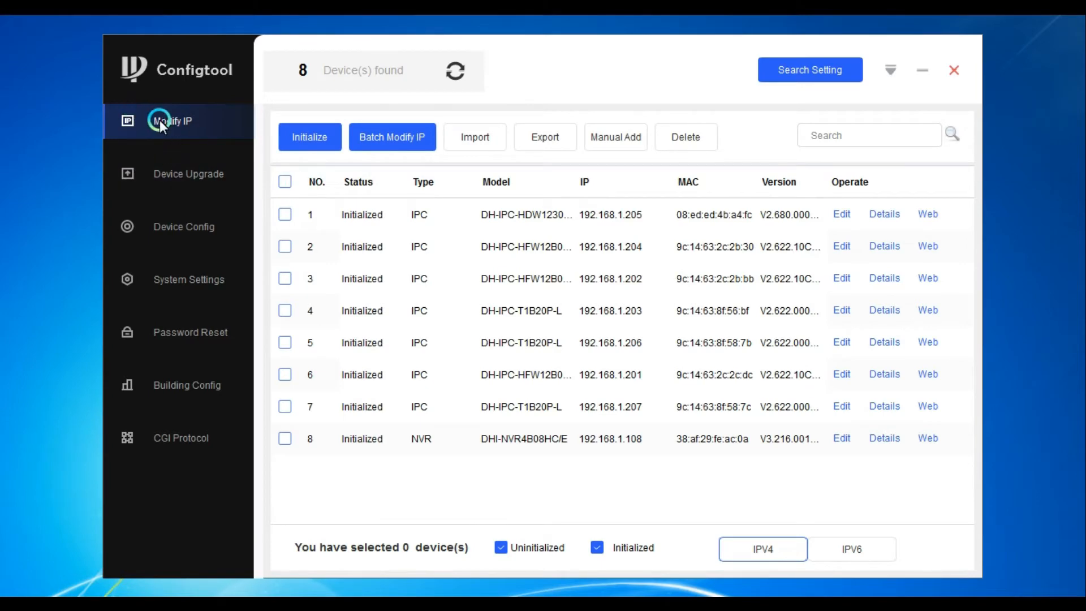
# Look through ConfigTool's Device Upgrade, Device Config, System Settings, Password Reset, Building Config and CGI Protocol pages.
pyautogui.moveTo(116, 49); pyautogui.dragTo(76, 51)
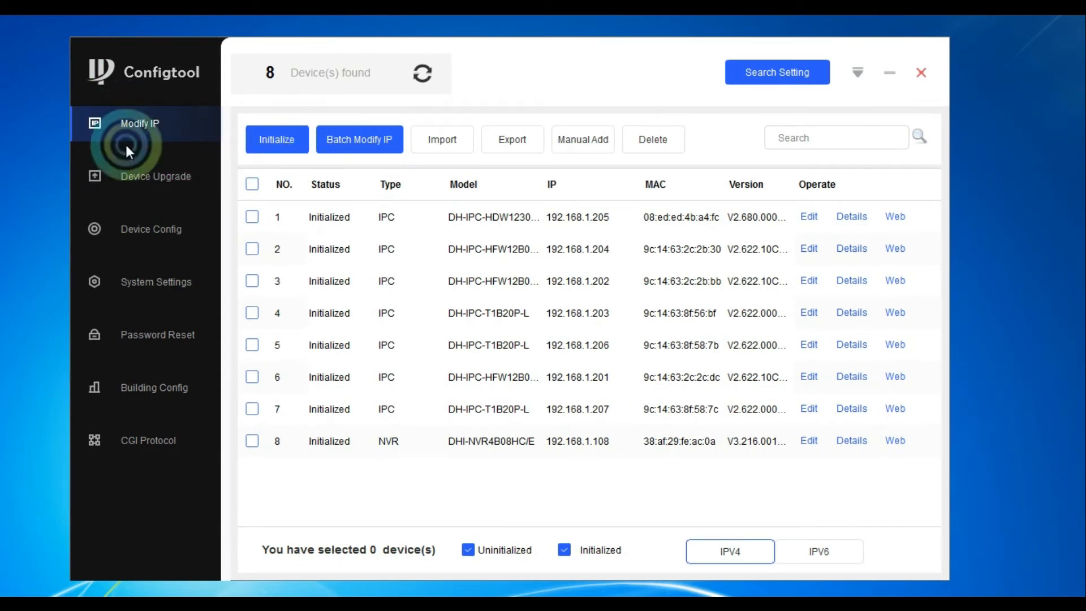
pyautogui.click(135, 177)
pyautogui.click(154, 232)
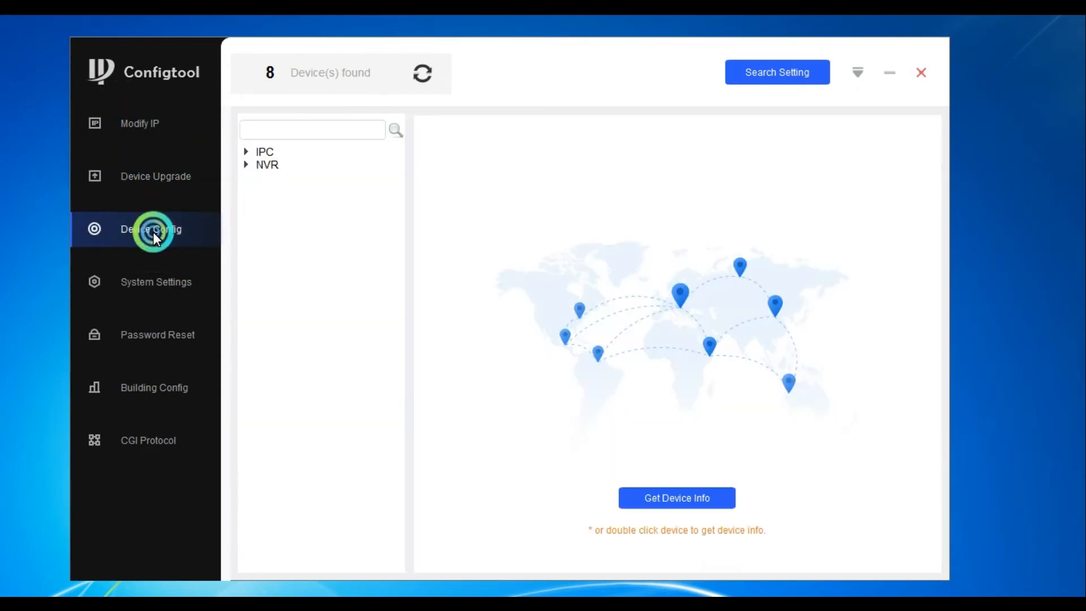
pyautogui.click(140, 286)
pyautogui.click(148, 347)
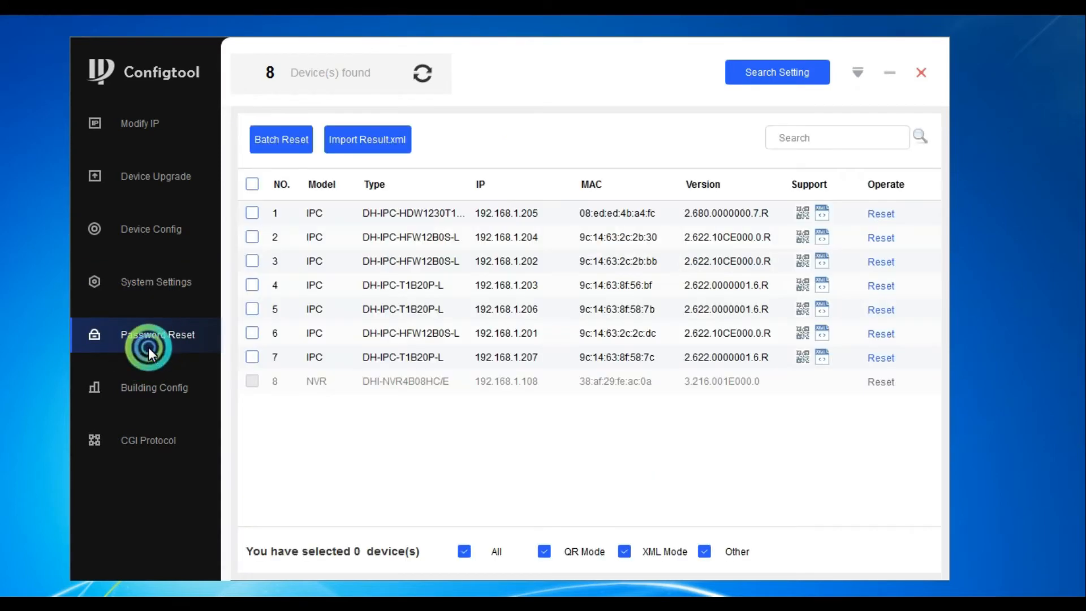
pyautogui.click(153, 393)
pyautogui.click(145, 449)
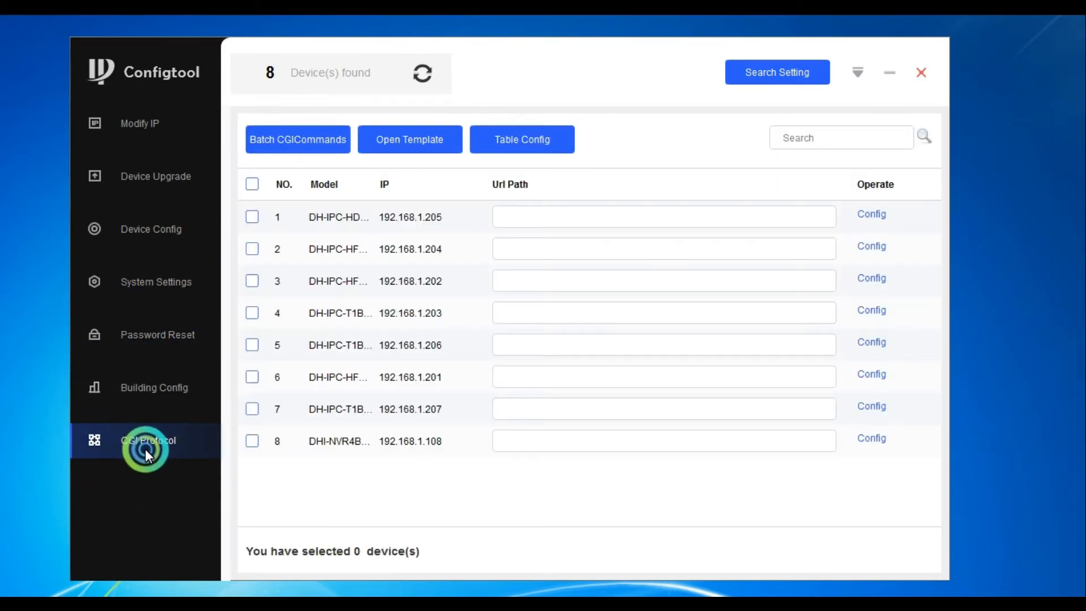
# From the Modify IP page, set the search settings to Current Segment Search, enter the device password and run the search.
pyautogui.click(125, 127)
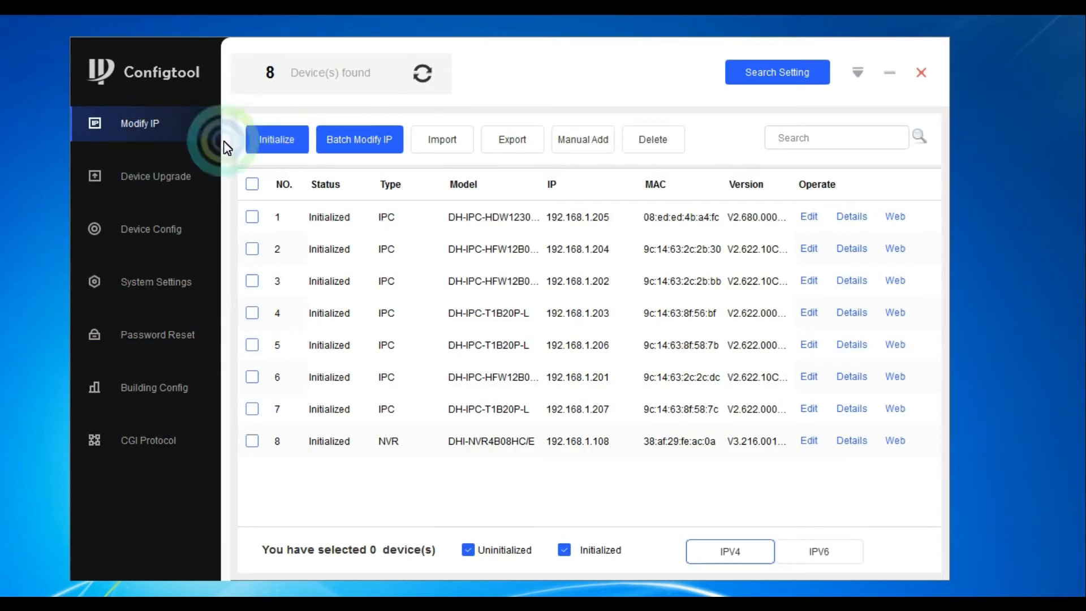
pyautogui.click(751, 68)
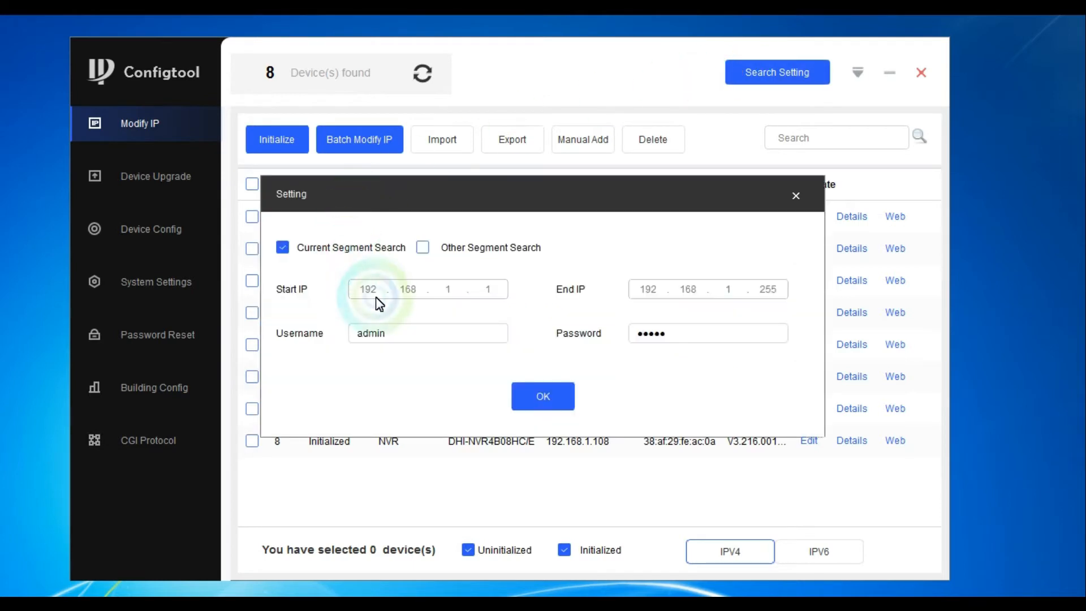
pyautogui.click(282, 247)
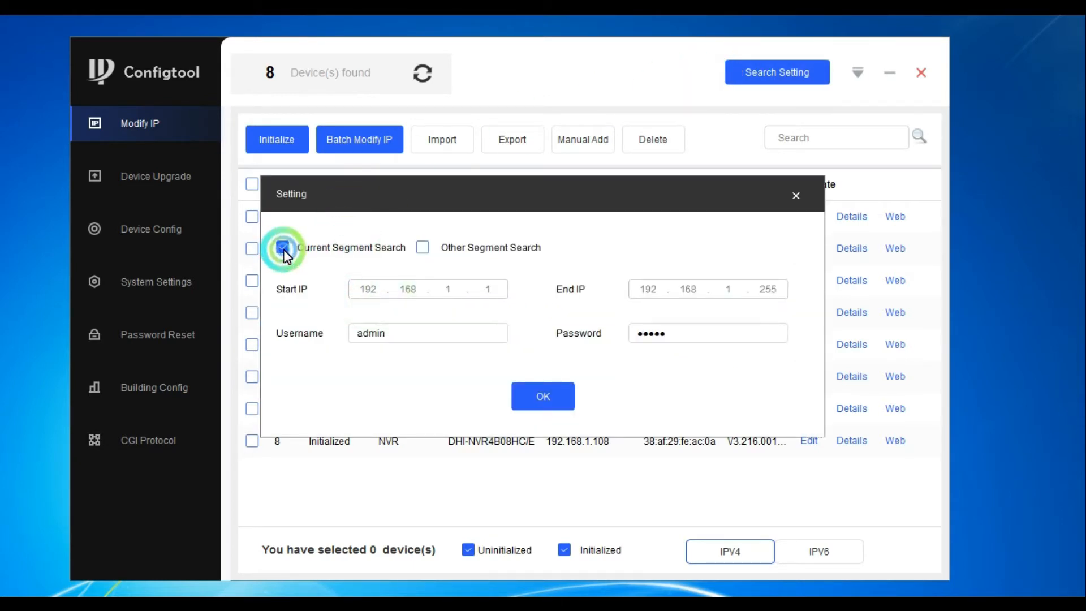
pyautogui.click(283, 249)
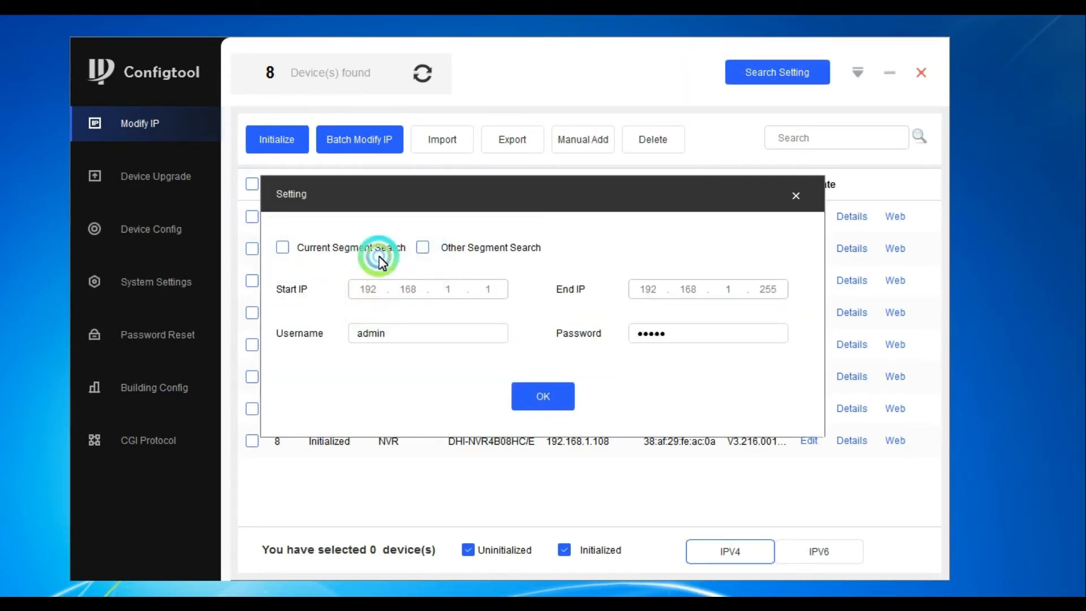
pyautogui.moveTo(669, 334); pyautogui.dragTo(616, 332)
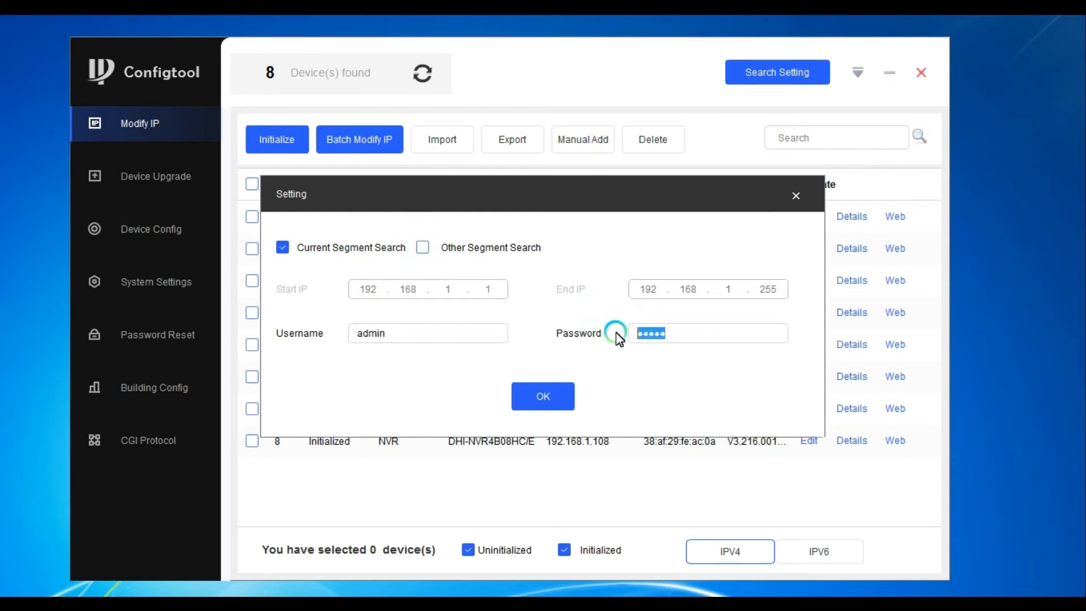
pyautogui.write('•••••••')
pyautogui.click(543, 396)
# Open the web interface of the camera at 192.168.1.202 in a maximised browser window and log in with the account password.
pyautogui.click(920, 224)
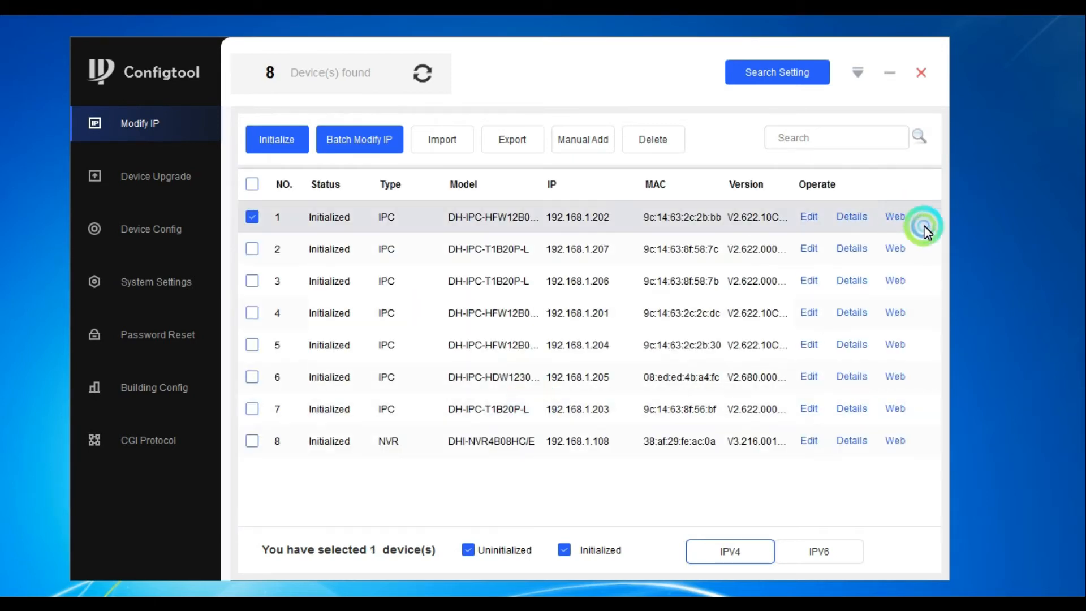
pyautogui.click(332, 24)
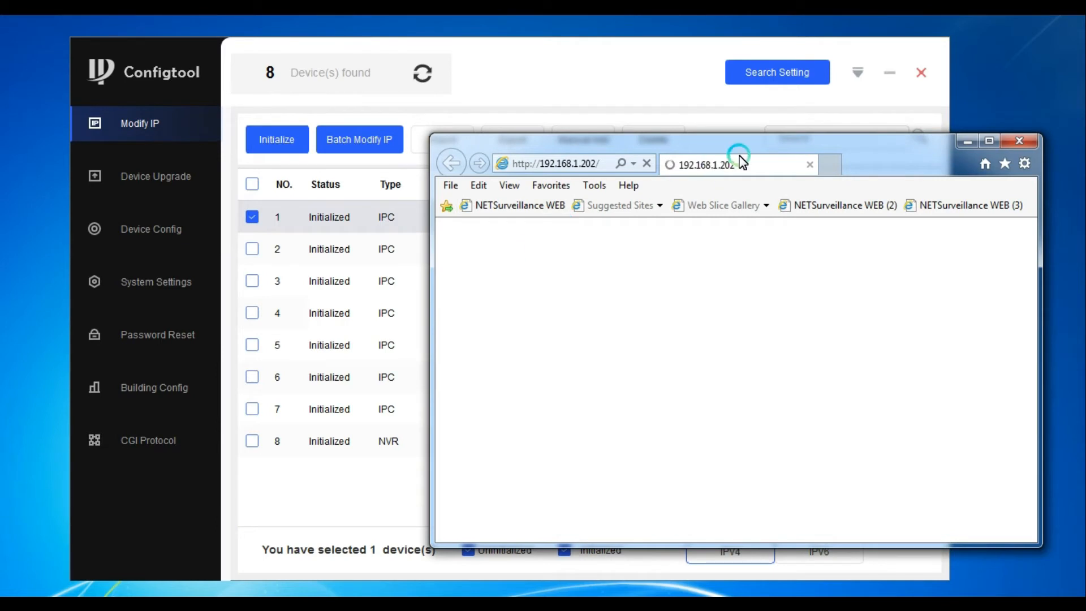
pyautogui.click(990, 141)
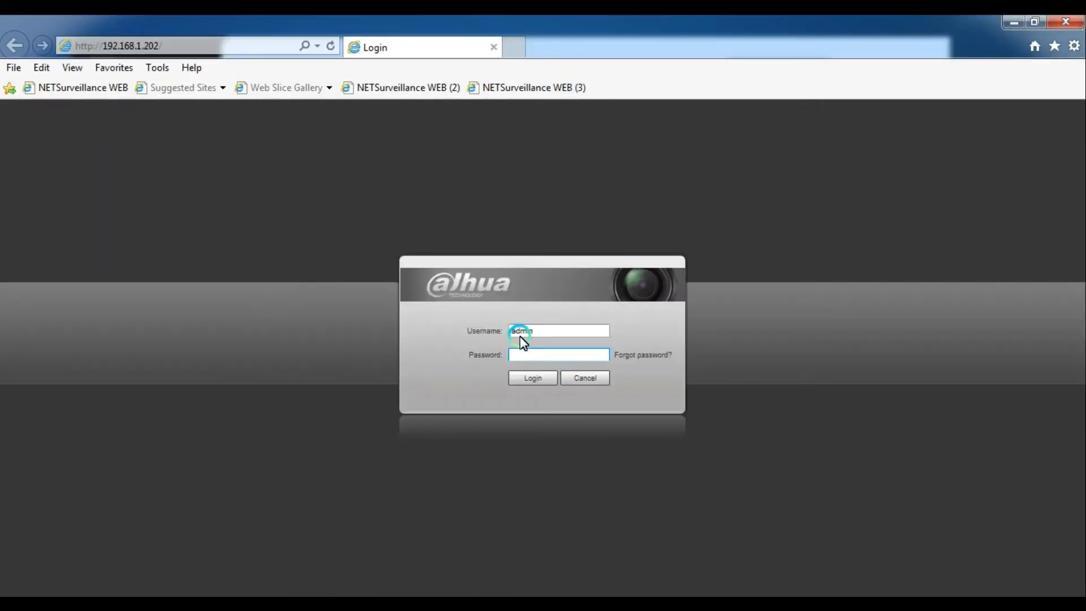
pyautogui.click(524, 354)
pyautogui.write('•••••••••••••')
pyautogui.press('Tab')
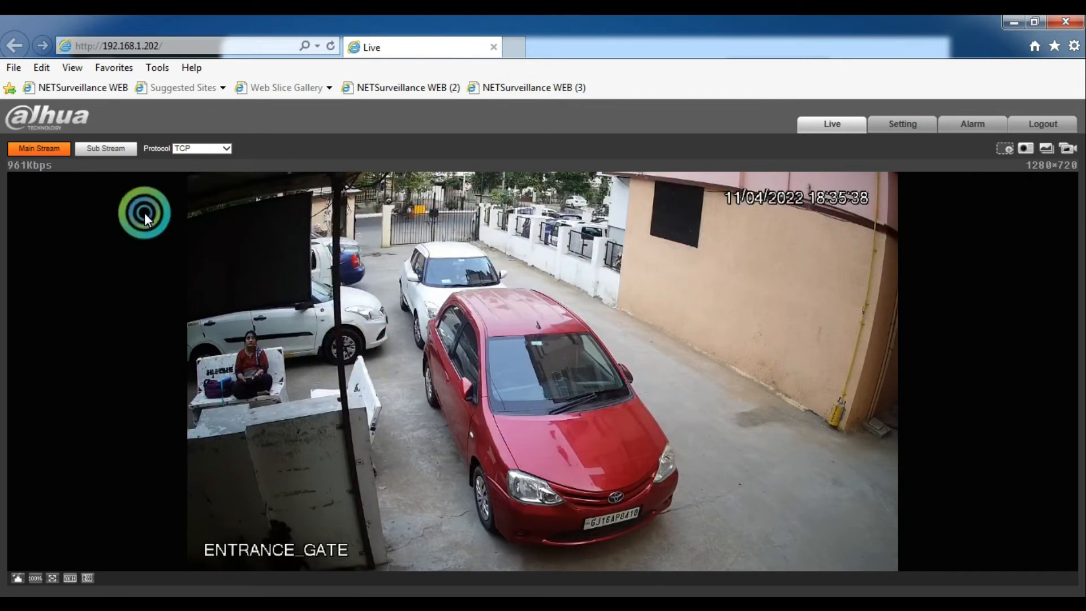
# In the camera's web settings, look through the Video, Snapshot and Overlay pages, including the channel title, time title and text overlay options.
pyautogui.click(894, 128)
pyautogui.click(31, 180)
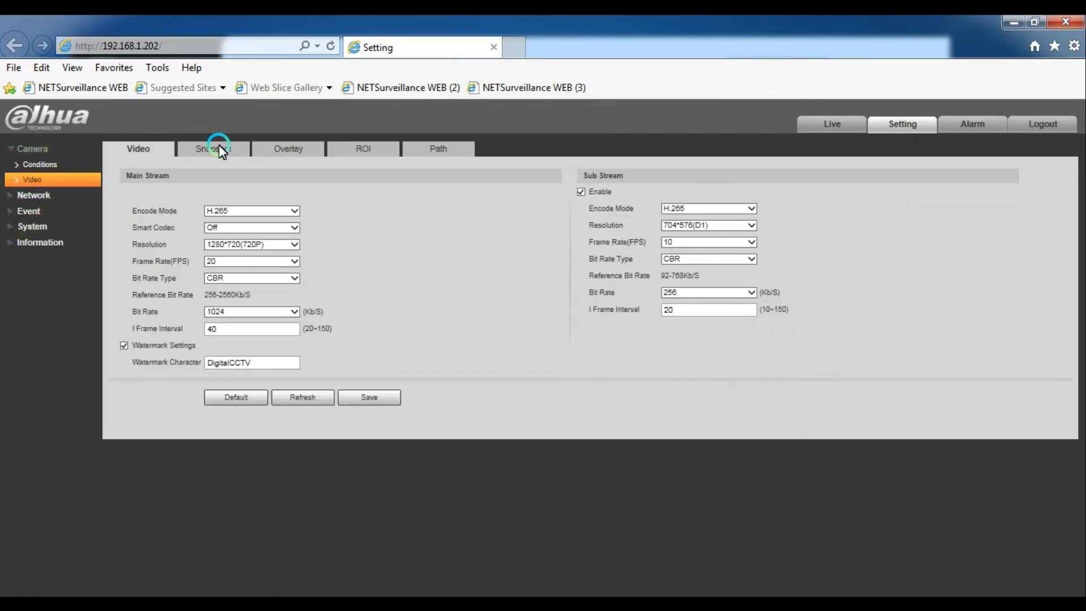
pyautogui.click(219, 148)
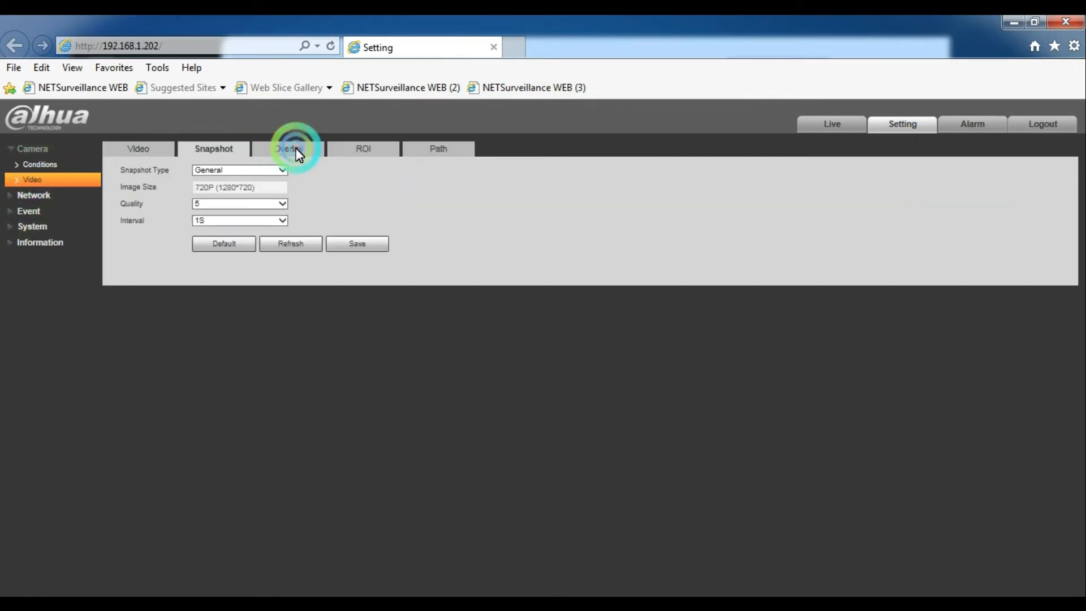
pyautogui.click(291, 149)
pyautogui.click(441, 194)
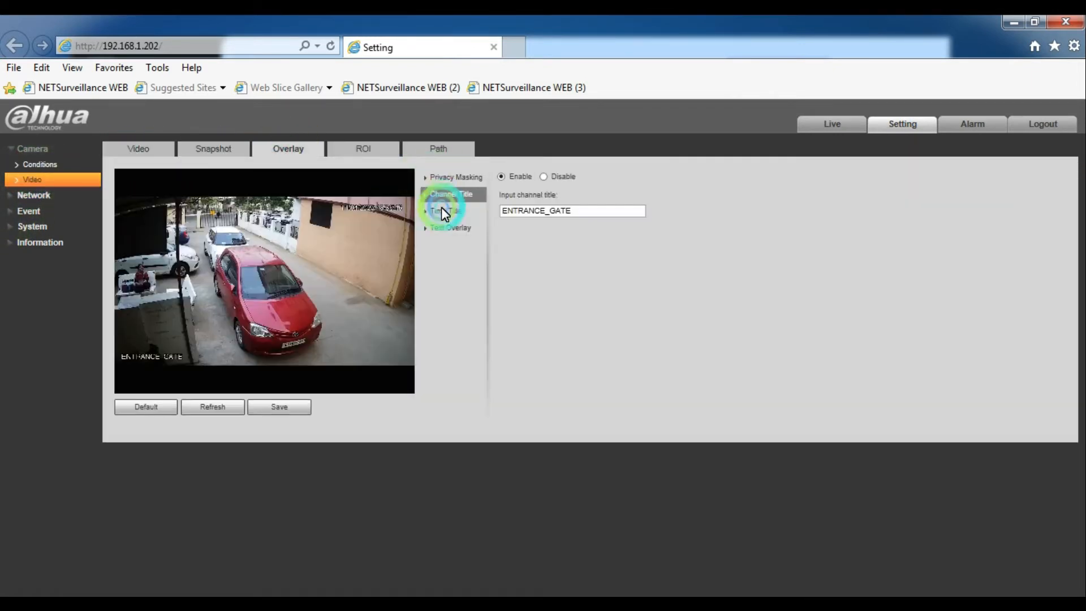
pyautogui.click(452, 212)
pyautogui.click(444, 229)
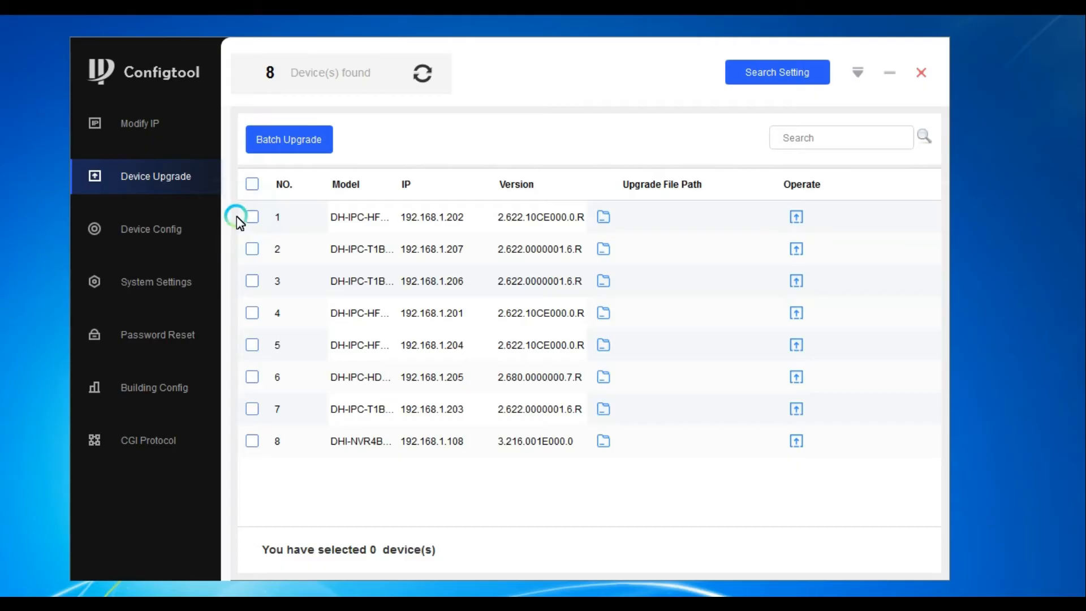
# On ConfigTool's Device Upgrade page, select the camera at 192.168.1.202 and browse drive D for a .bin upgrade file, cancelling the file selection.
pyautogui.click(251, 217)
pyautogui.click(290, 150)
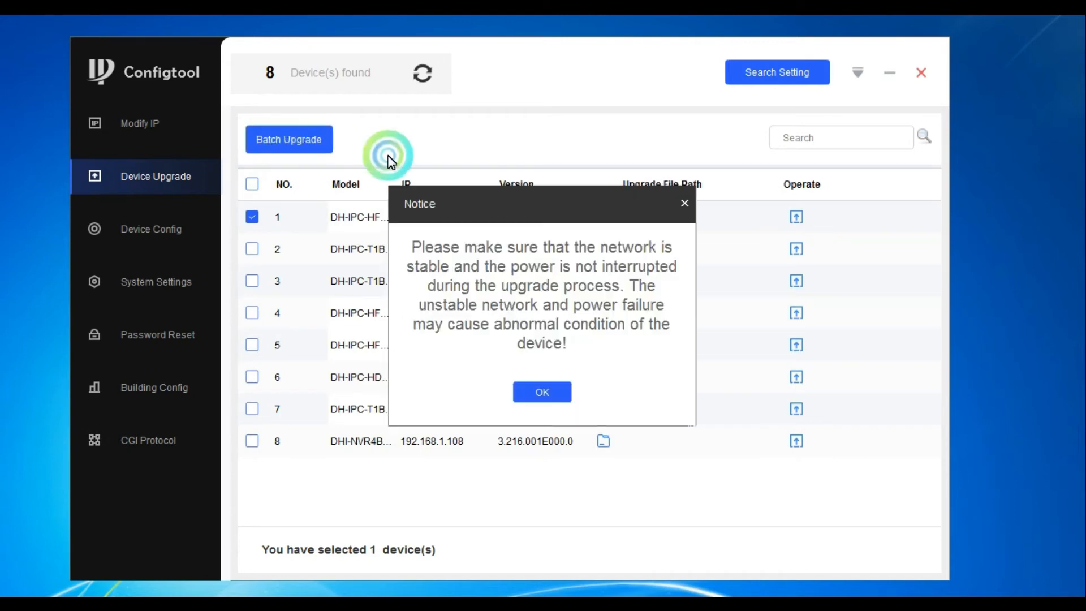
pyautogui.click(543, 396)
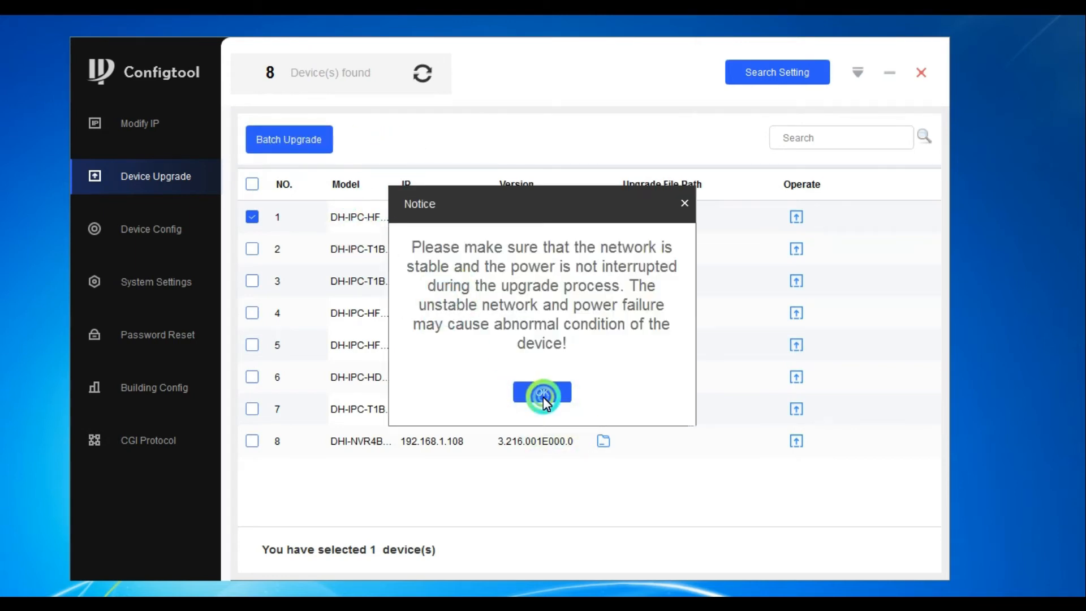
pyautogui.click(686, 272)
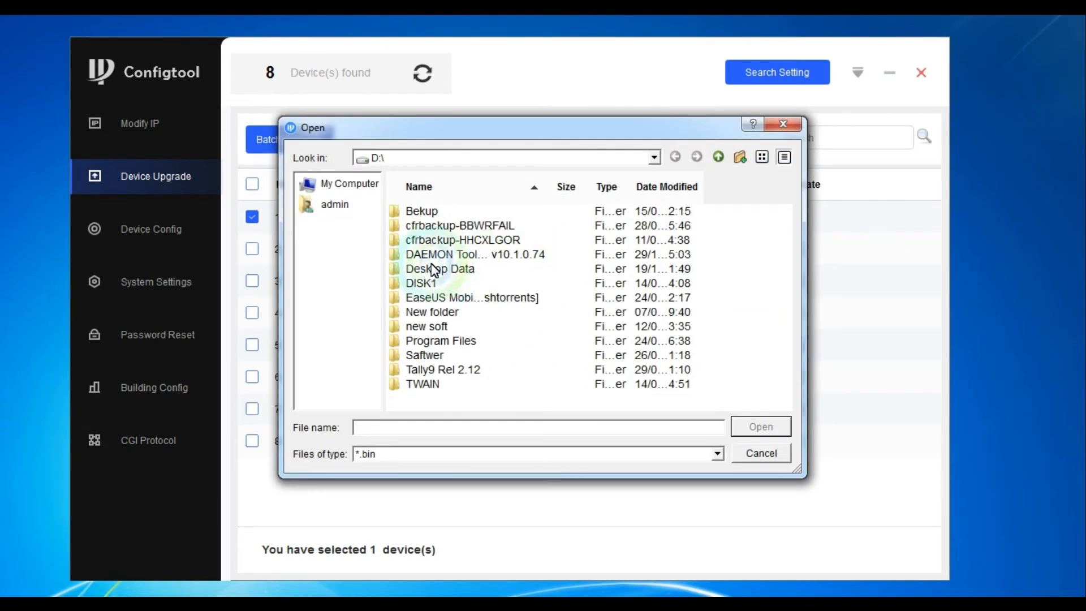
pyautogui.click(423, 384)
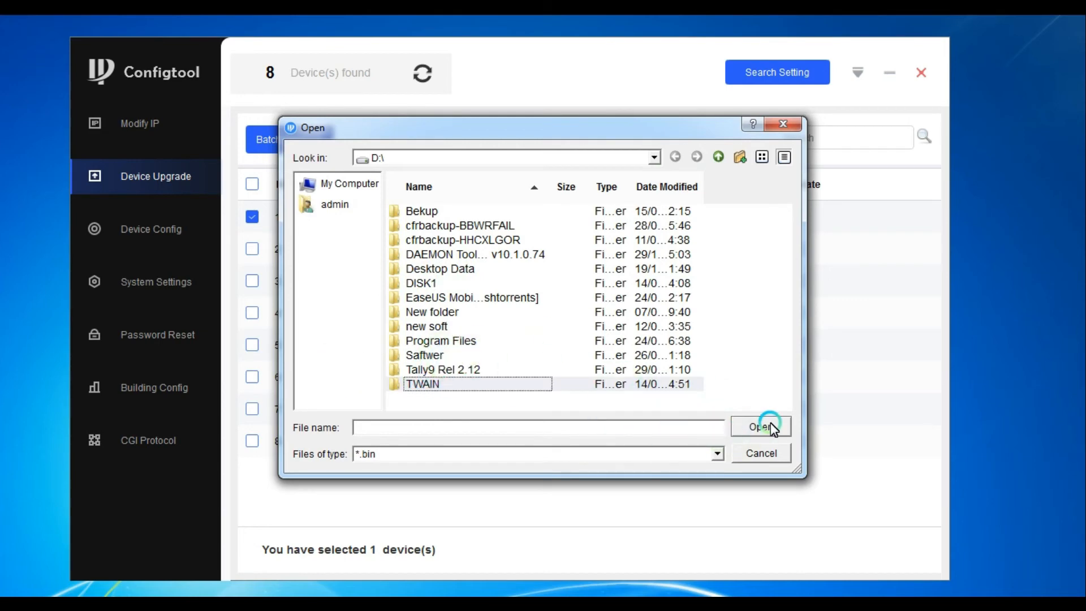
pyautogui.click(763, 454)
pyautogui.click(752, 239)
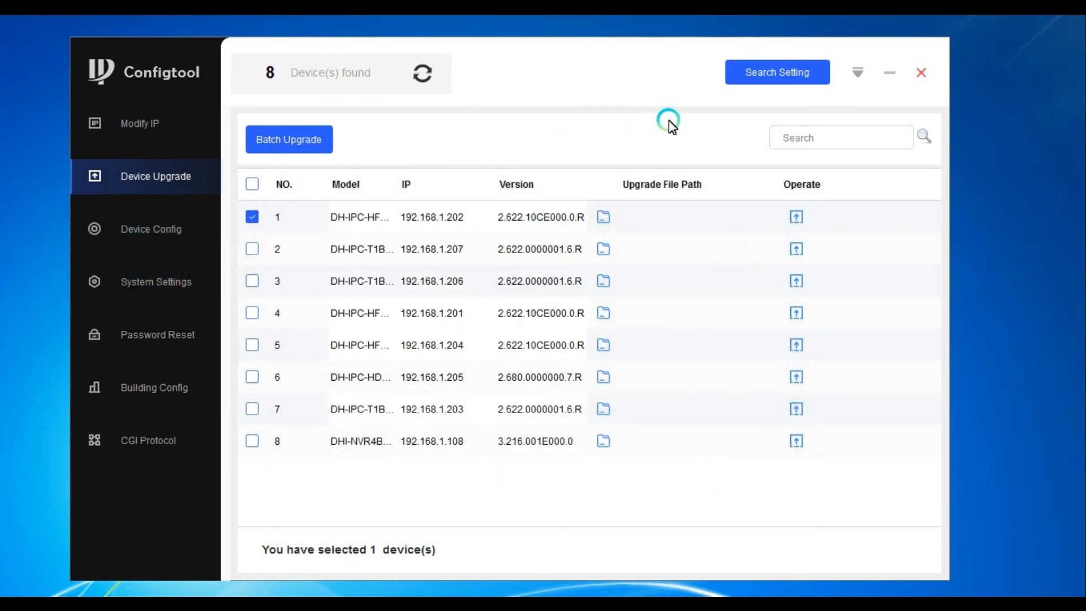
# Confirm the Current Segment Search settings and open the IPC at 192.168.1.202 on the Device Config page.
pyautogui.click(752, 79)
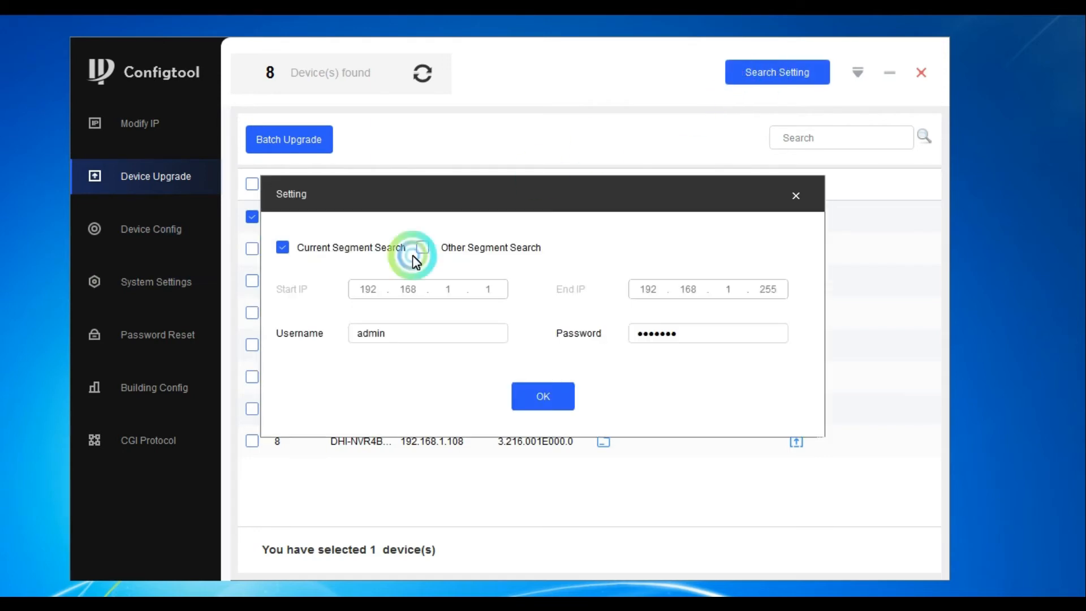
pyautogui.click(515, 393)
pyautogui.click(125, 233)
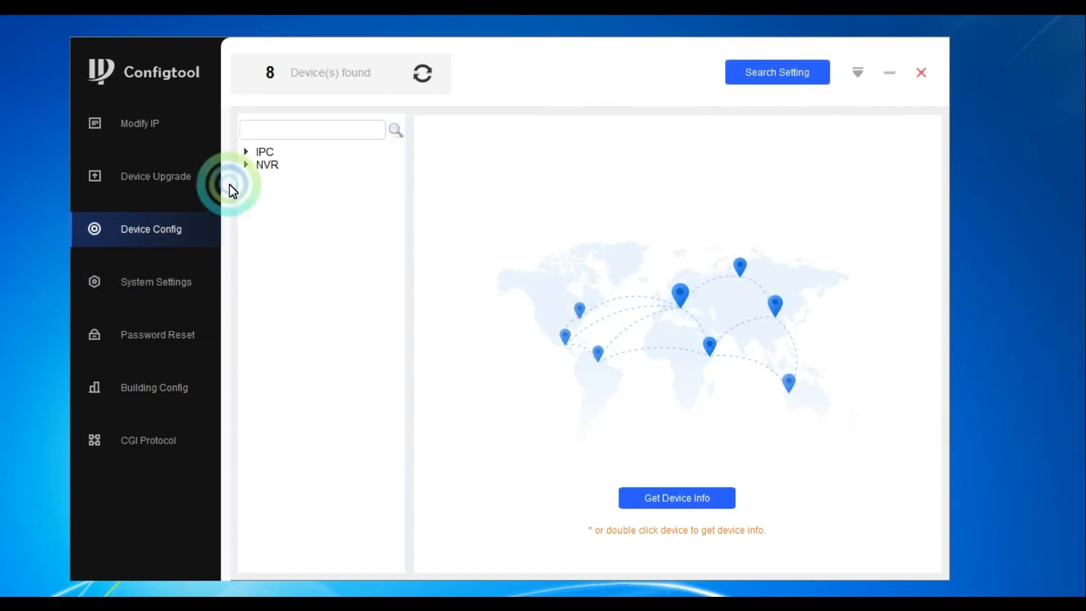
pyautogui.click(246, 151)
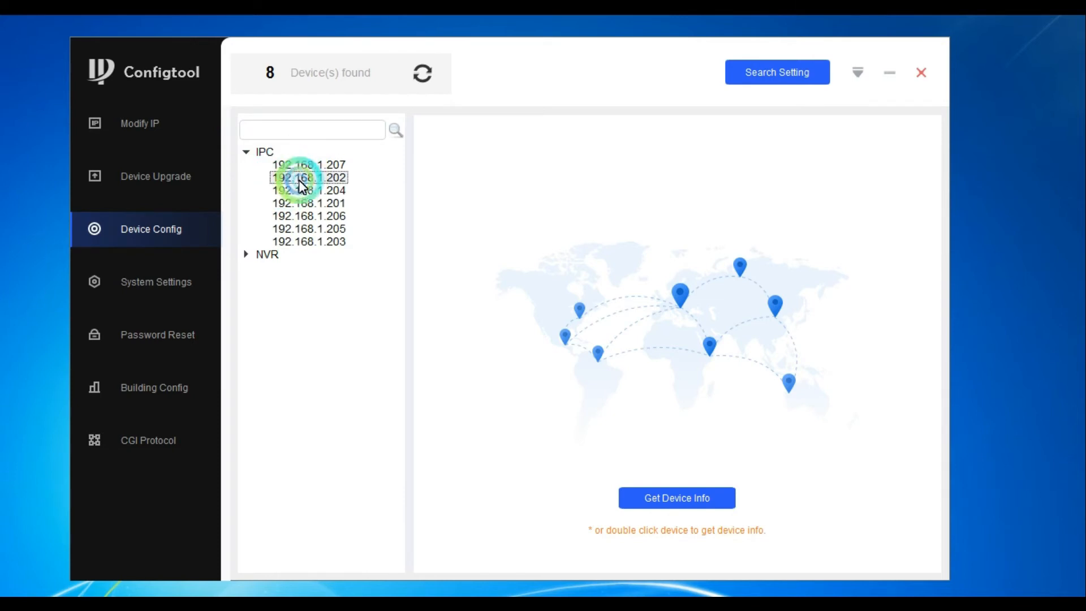
pyautogui.doubleClick(298, 180)
# Log in to the camera as admin with its device password to load its configuration.
pyautogui.click(544, 286)
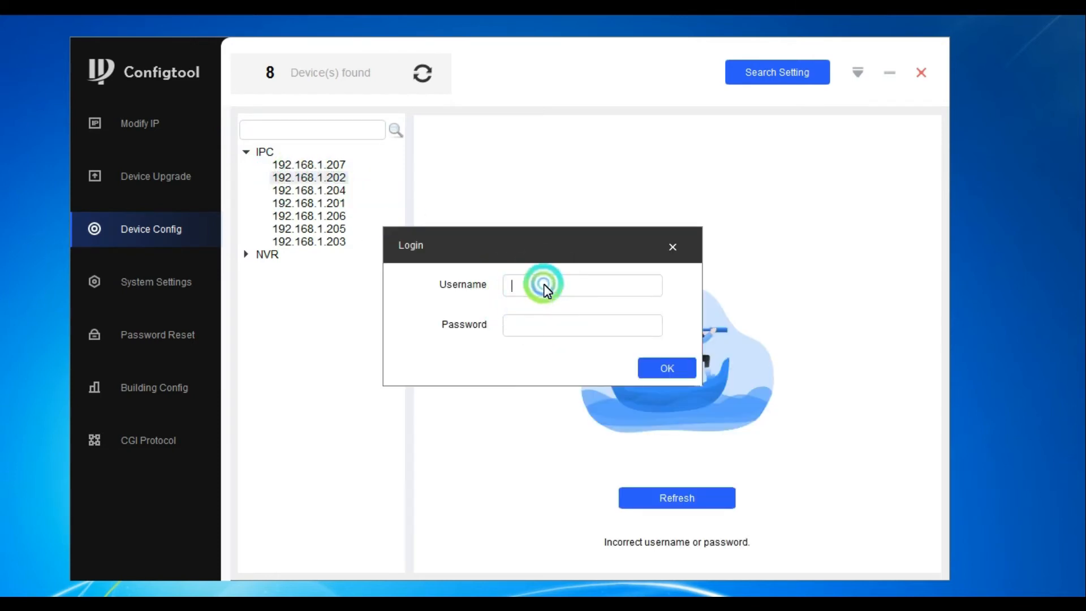
pyautogui.click(520, 316)
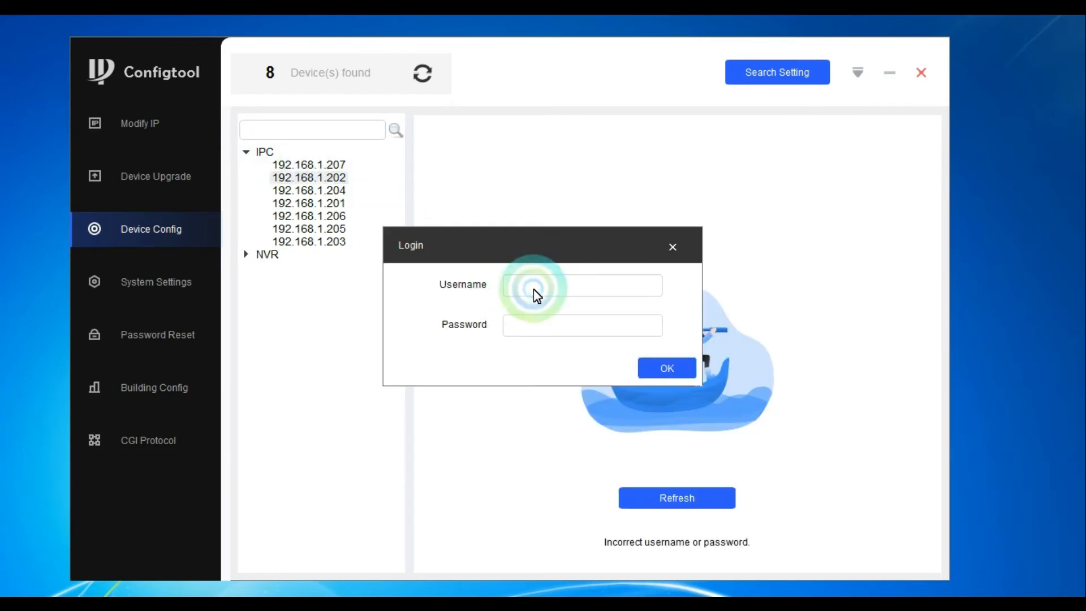
pyautogui.write('admin')
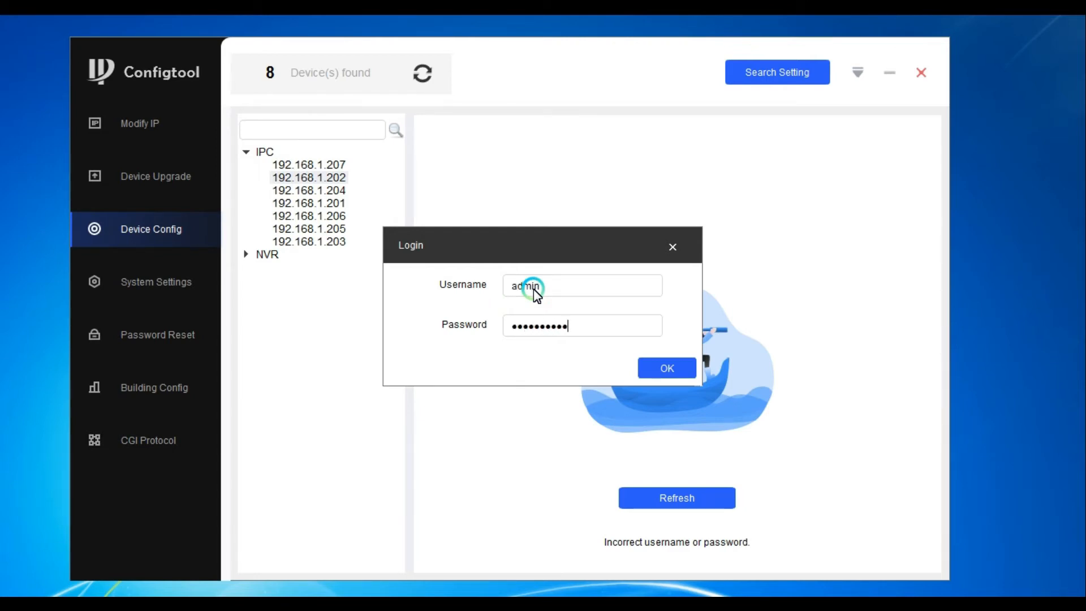
pyautogui.write('•')
pyautogui.press('Return')
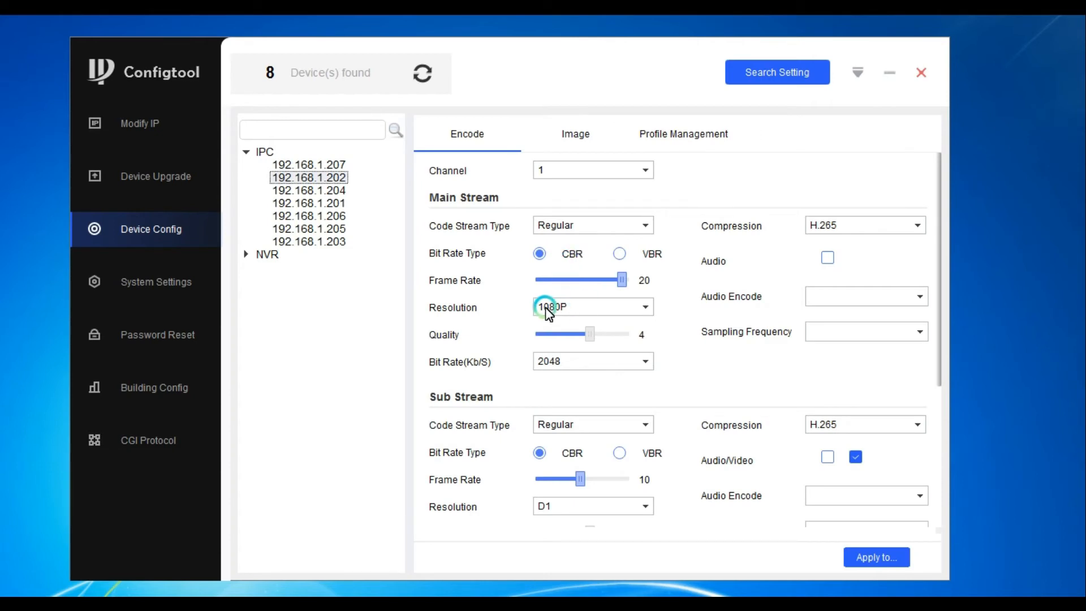
# Examine the main stream's resolution, bit rate and compression options and the sub stream's code stream type, resolution and compression options.
pyautogui.click(548, 308)
pyautogui.click(528, 323)
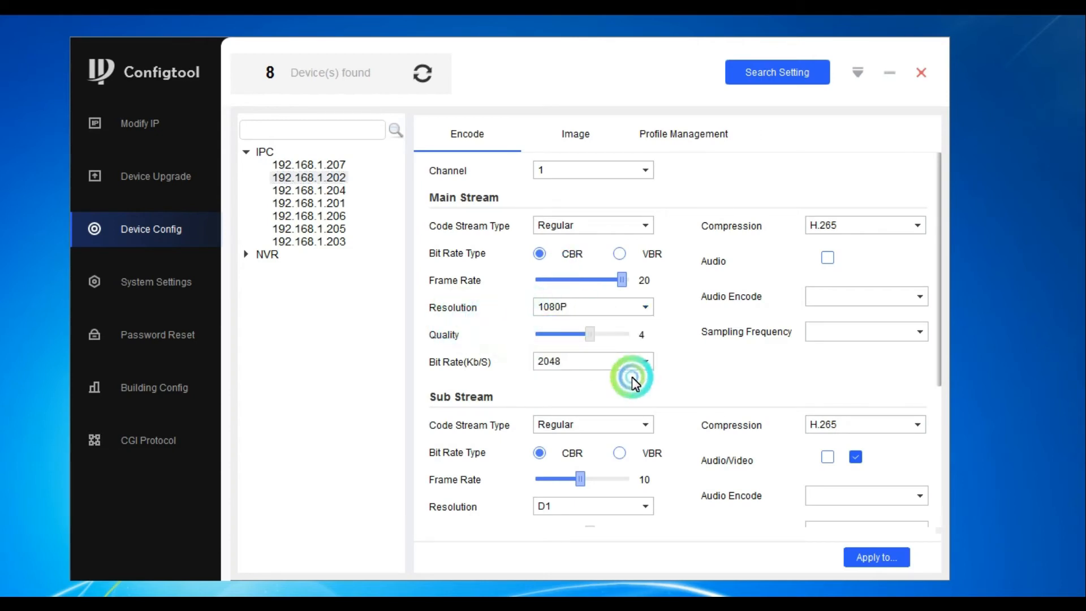
pyautogui.click(560, 366)
pyautogui.click(505, 371)
pyautogui.click(586, 429)
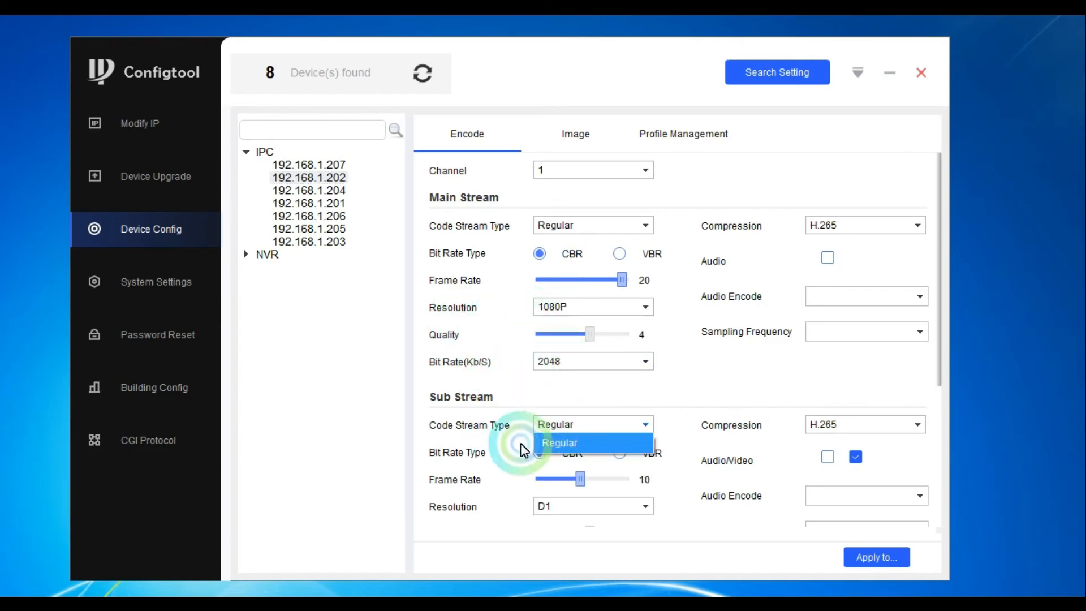
pyautogui.click(524, 450)
pyautogui.click(550, 507)
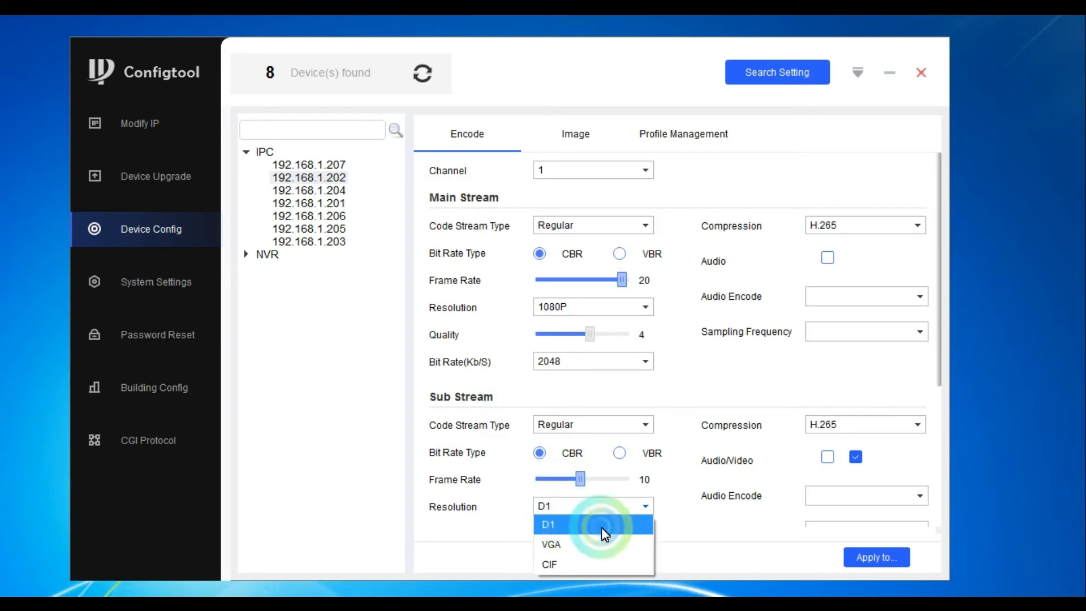
pyautogui.click(525, 526)
pyautogui.click(885, 430)
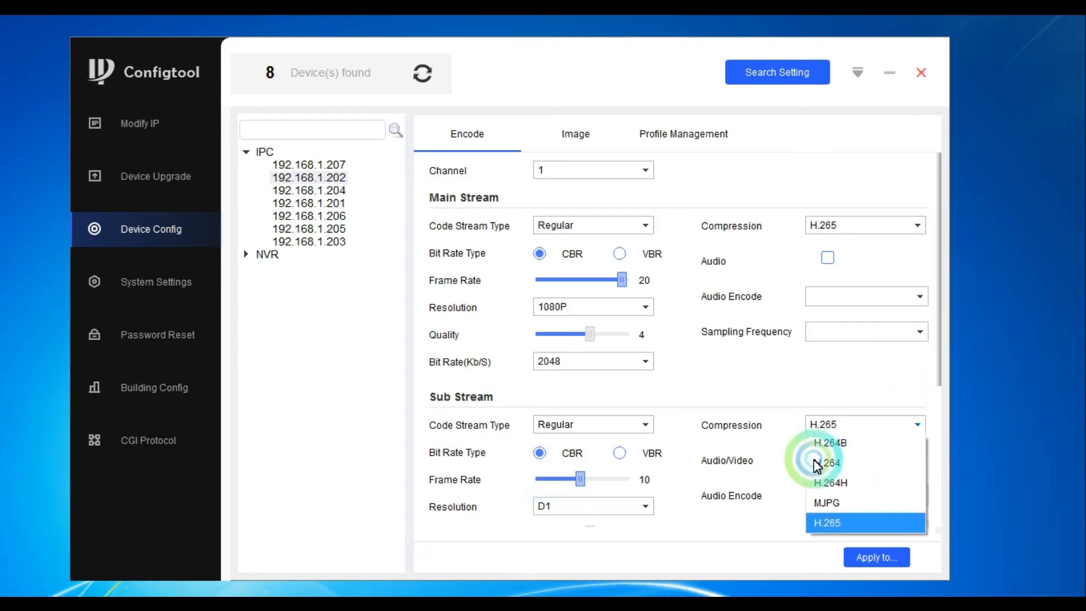
pyautogui.click(758, 450)
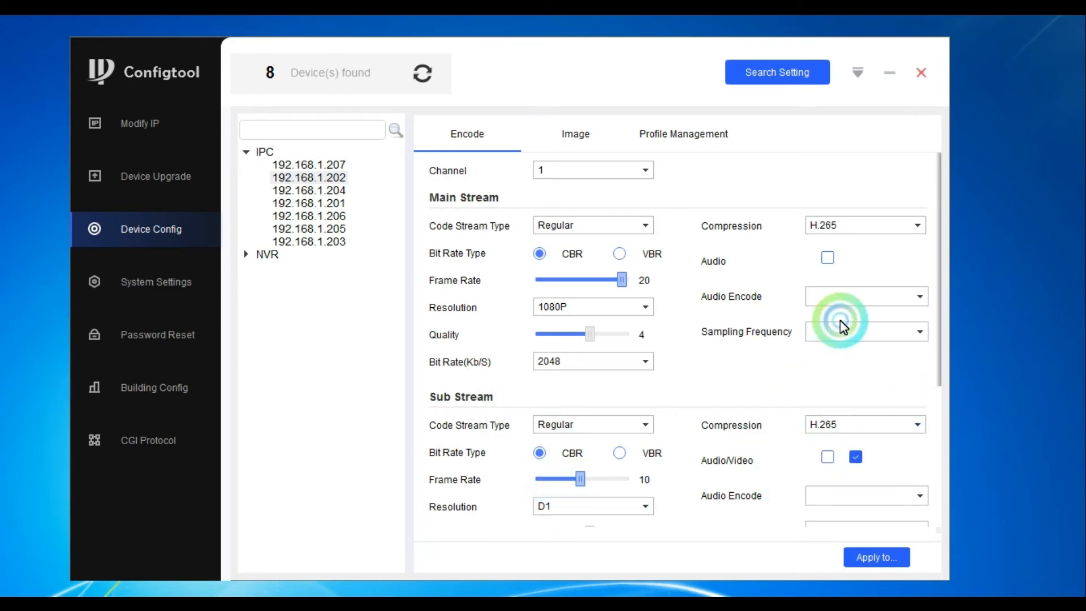
pyautogui.click(827, 225)
pyautogui.click(767, 235)
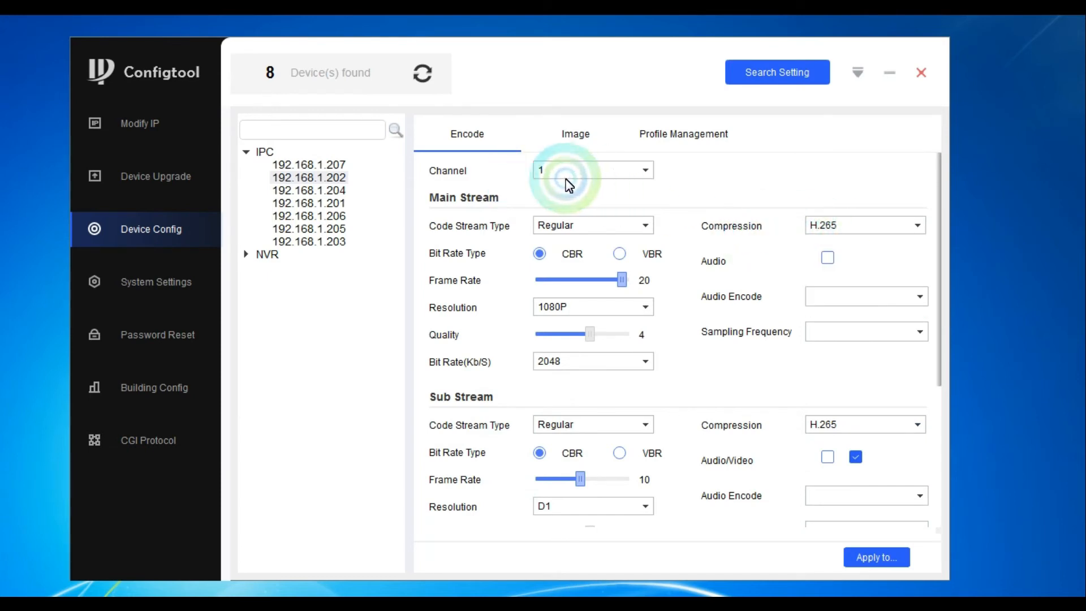
pyautogui.click(596, 170)
# Look at the camera's Image settings with its live preview and at the Profile Management options.
pyautogui.click(583, 135)
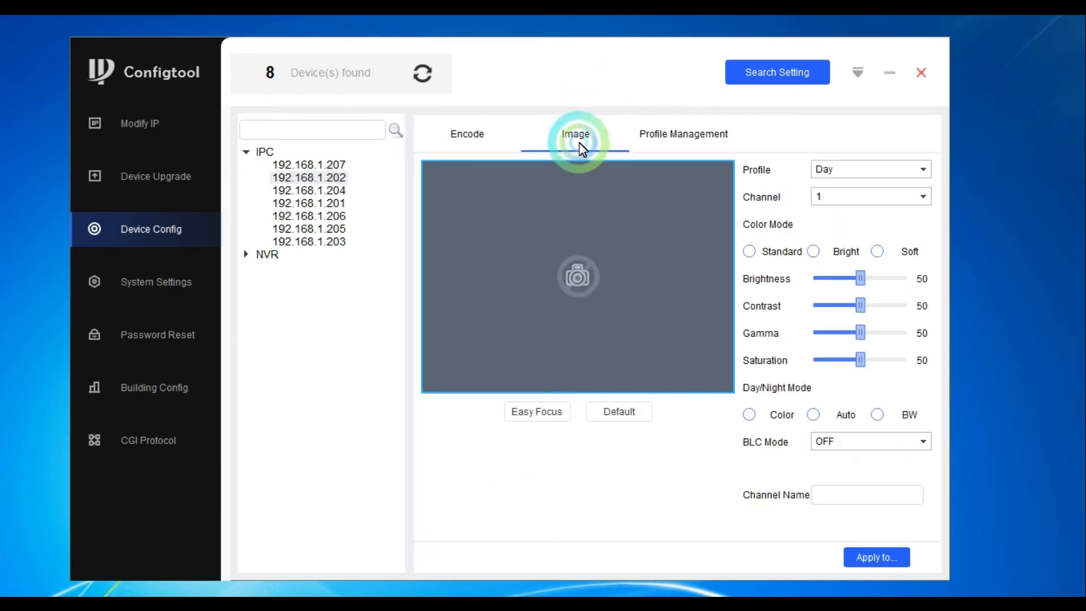
pyautogui.click(638, 133)
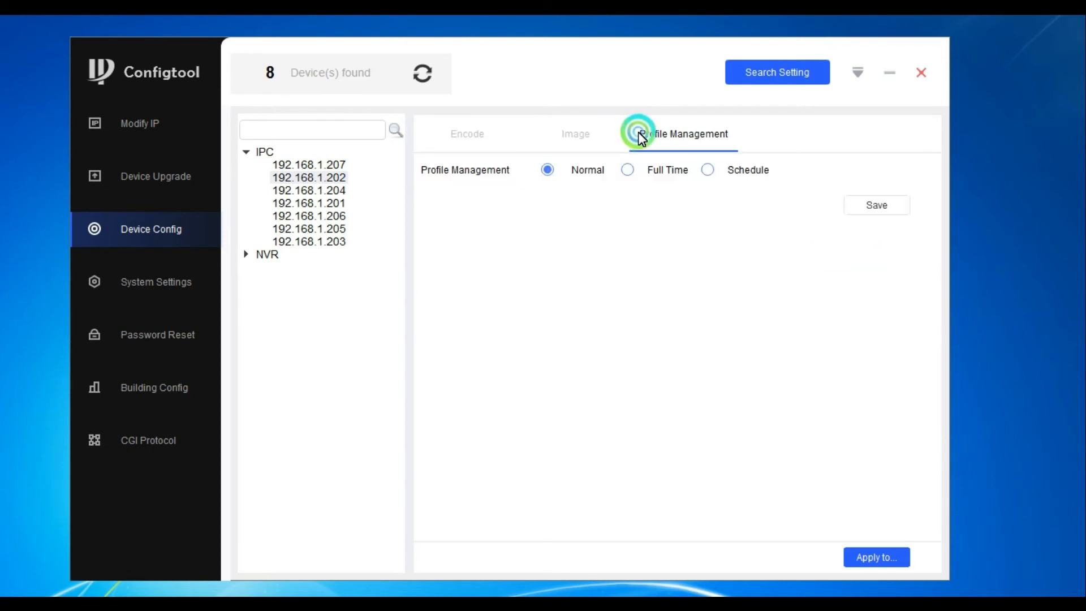
pyautogui.click(582, 134)
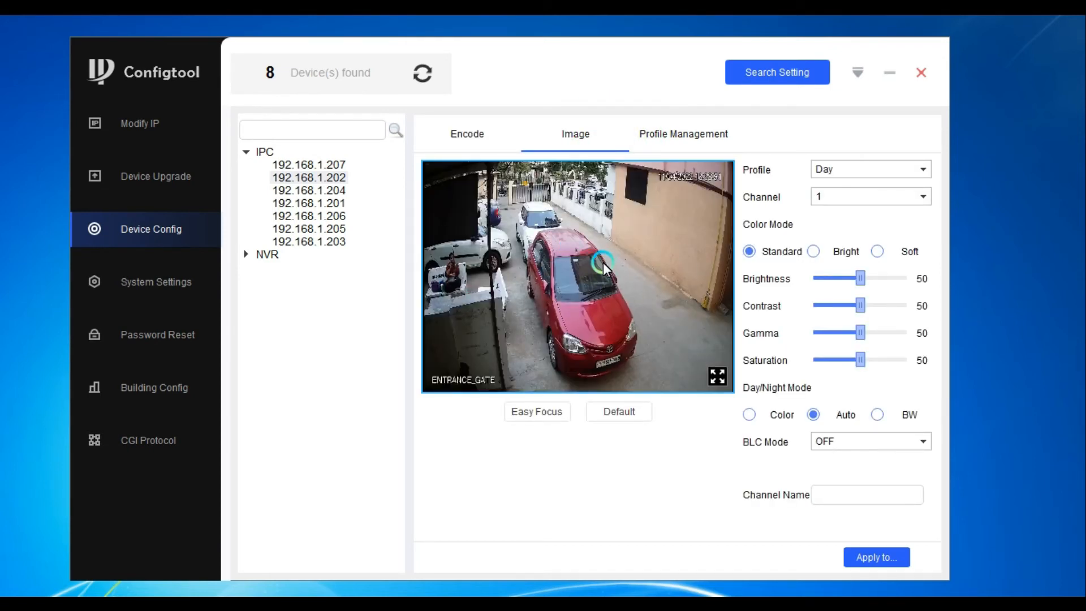
pyautogui.click(331, 178)
pyautogui.click(566, 134)
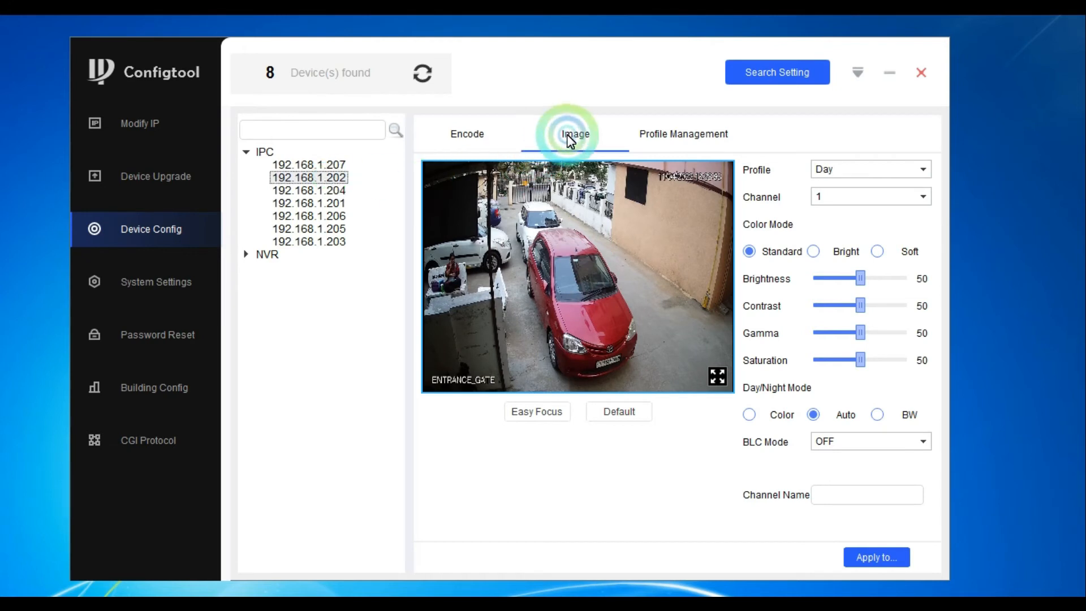
# Open the device selection for copying the camera's Encode settings and try to apply them with no device selected.
pyautogui.click(478, 136)
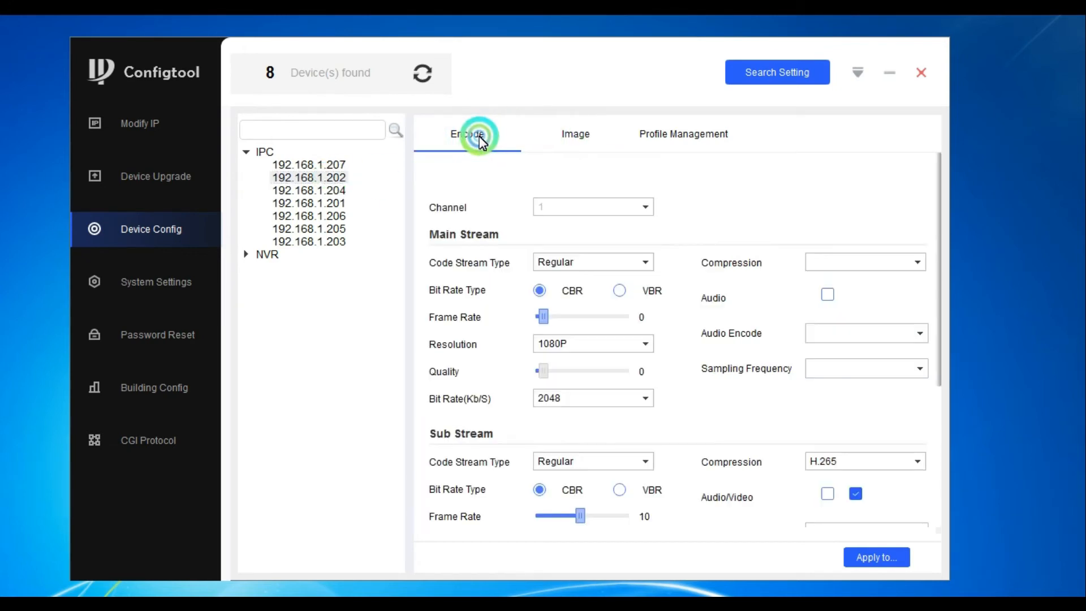
pyautogui.click(877, 557)
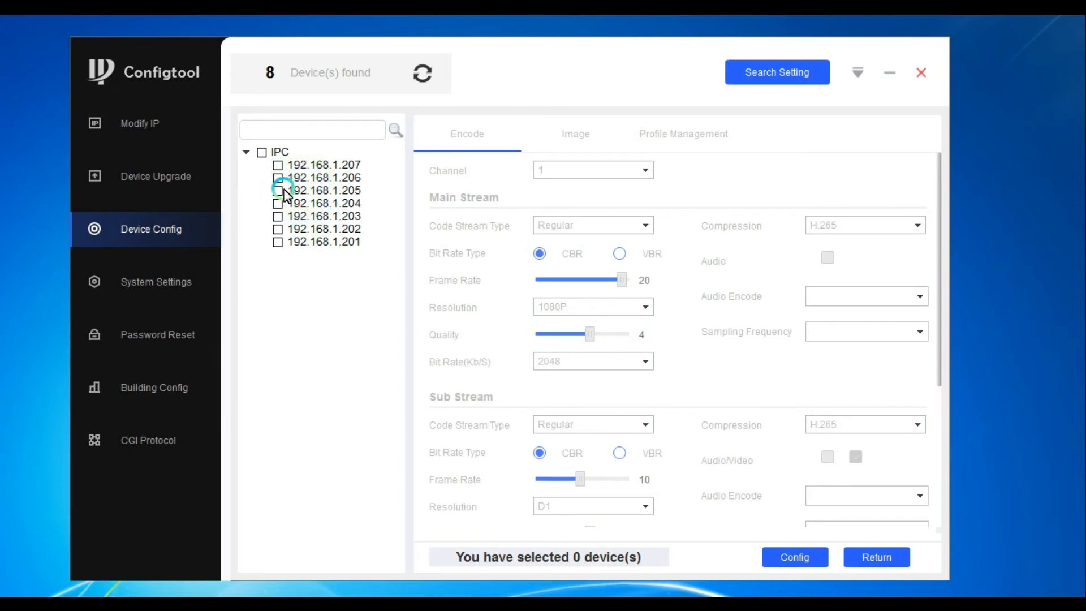
pyautogui.click(798, 558)
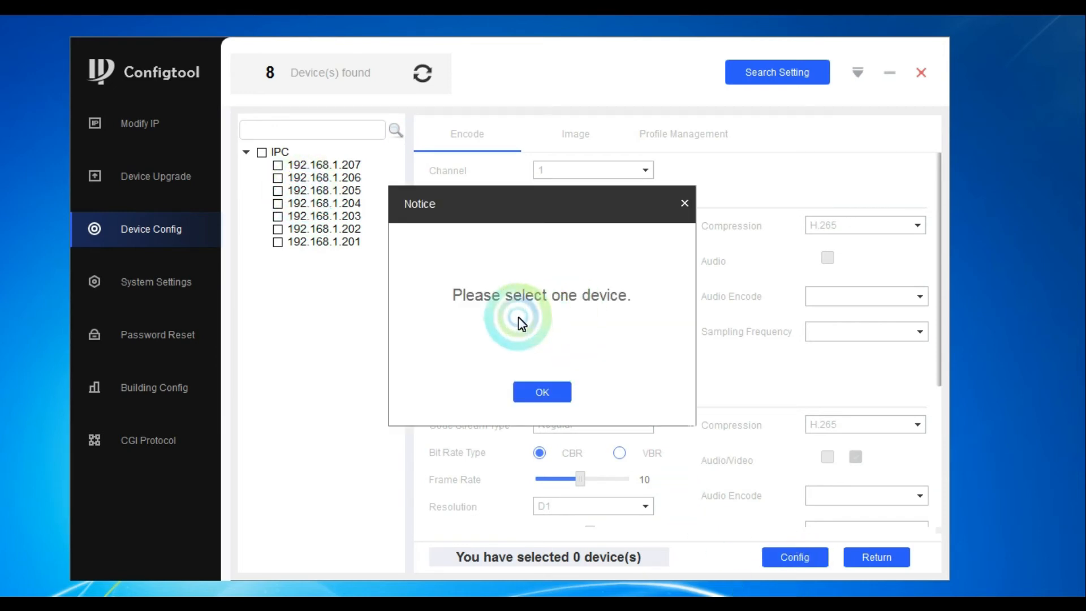
pyautogui.click(563, 389)
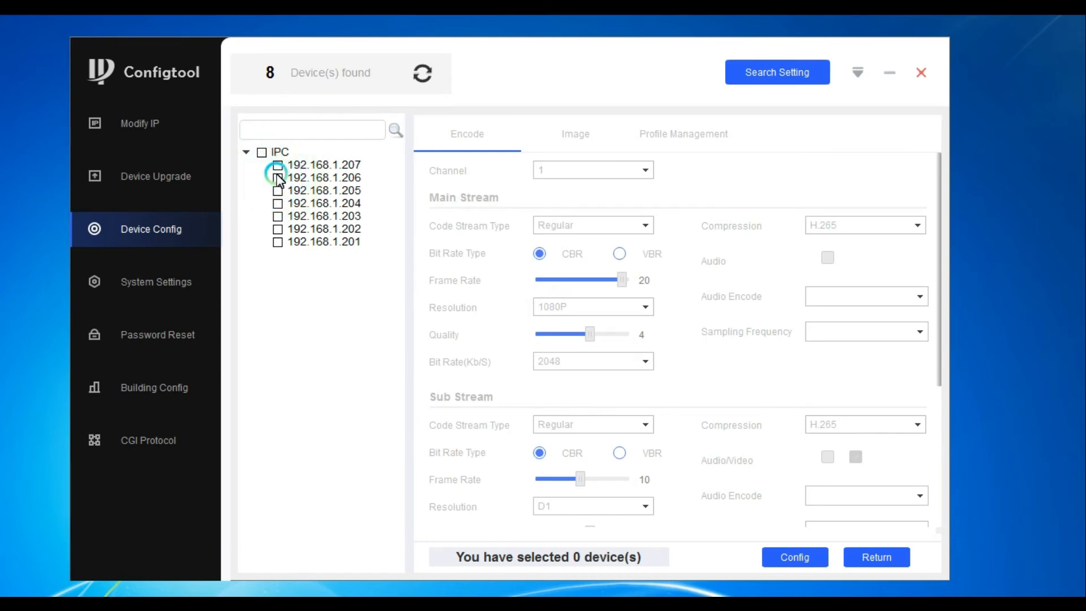
# Select all seven IPC devices as targets and apply the Encode configuration to them.
pyautogui.click(278, 178)
pyautogui.click(246, 151)
pyautogui.click(284, 152)
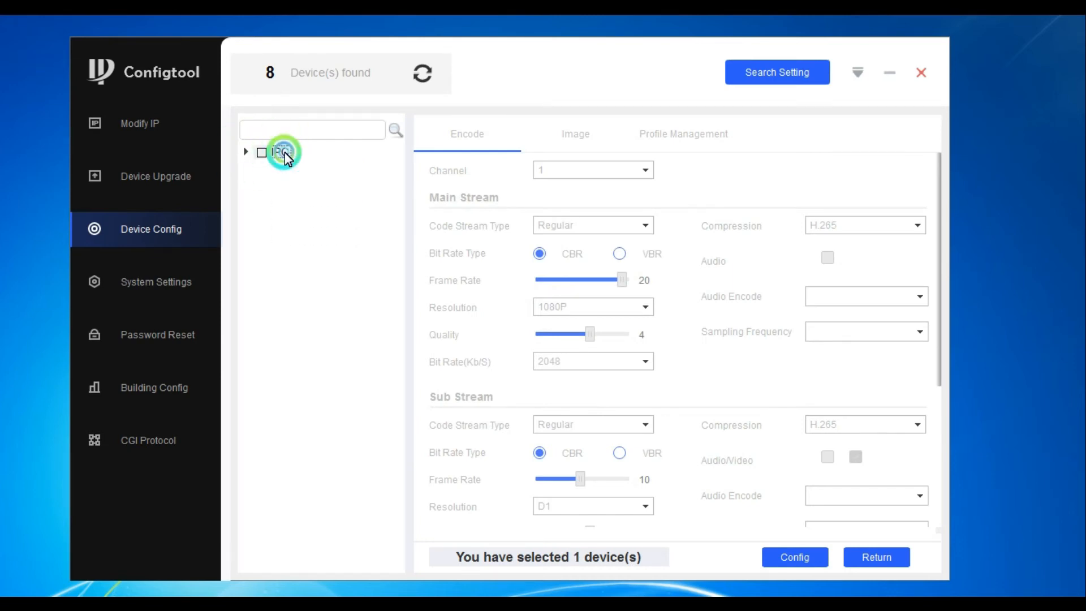
pyautogui.click(261, 152)
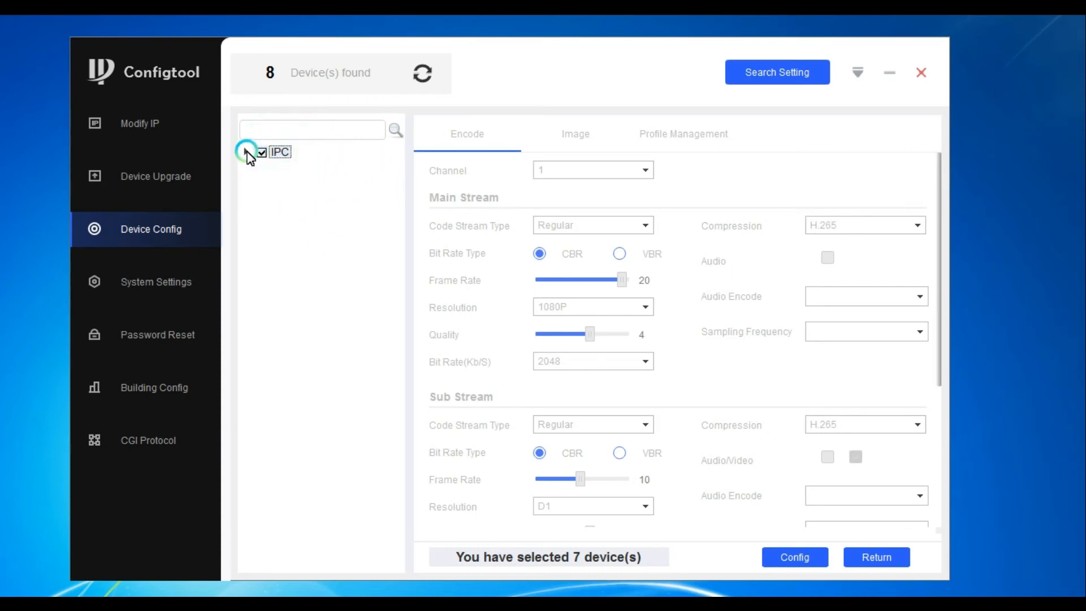
pyautogui.click(248, 153)
pyautogui.click(315, 203)
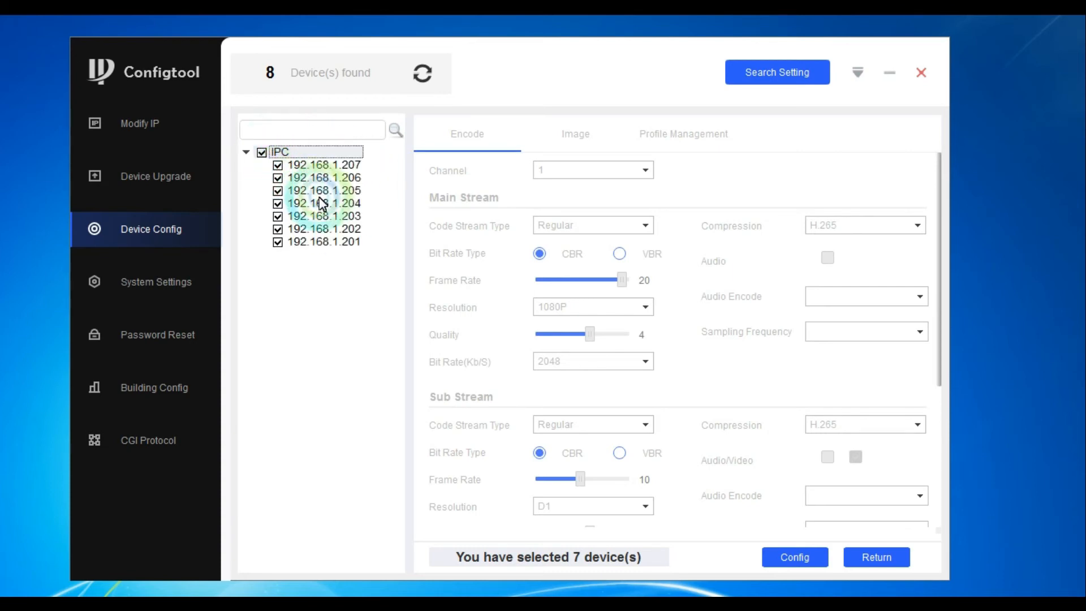
pyautogui.click(277, 177)
pyautogui.click(261, 152)
pyautogui.click(372, 340)
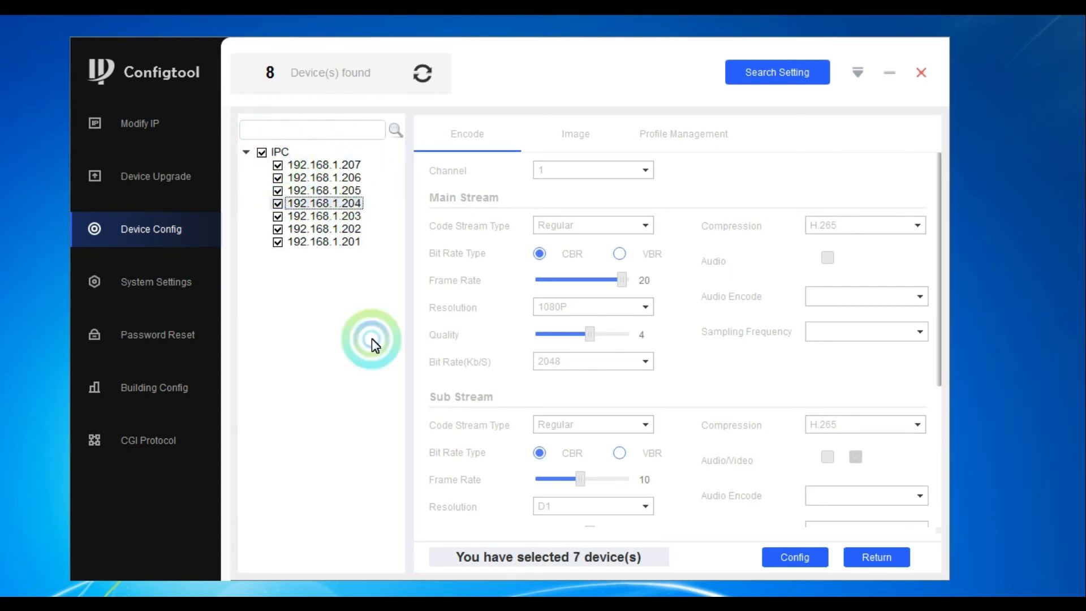
pyautogui.click(795, 558)
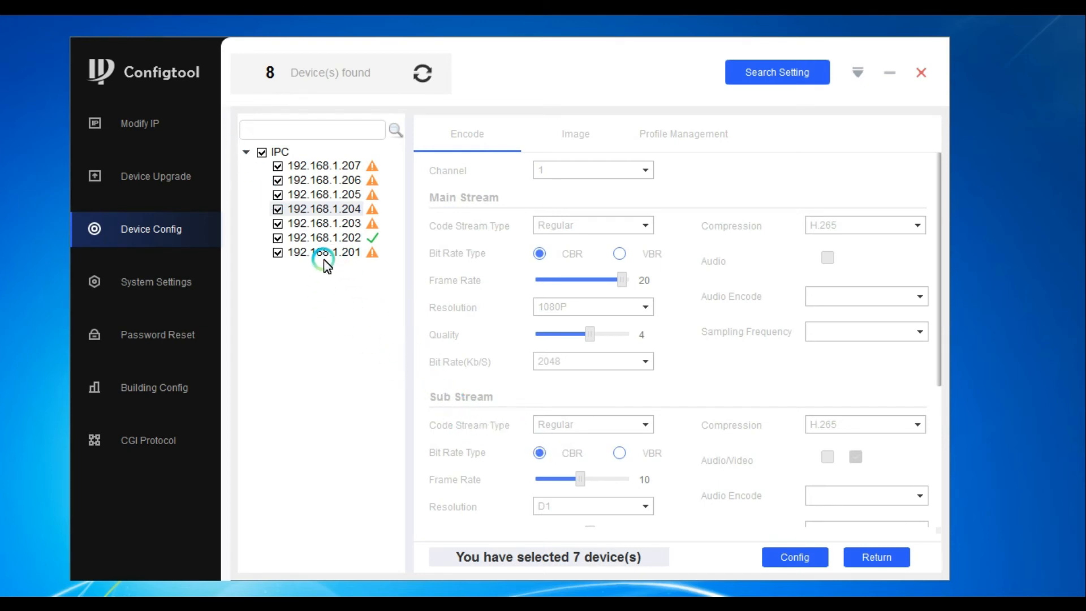
# Check the Encode Config operation details for the cameras at 192.168.1.203, 192.168.1.205 and 192.168.1.202.
pyautogui.click(343, 226)
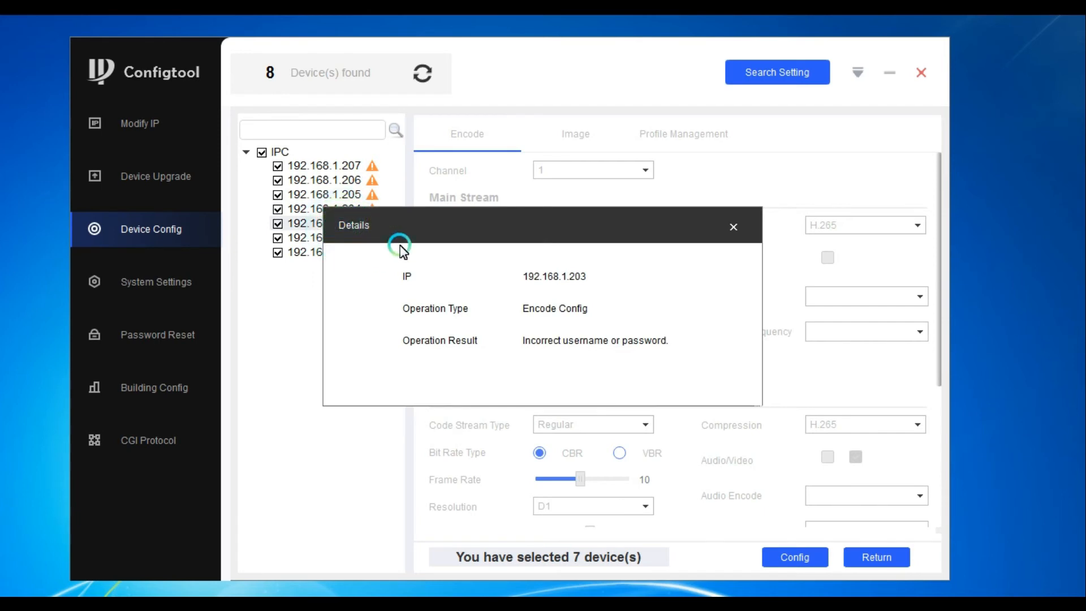
pyautogui.click(734, 227)
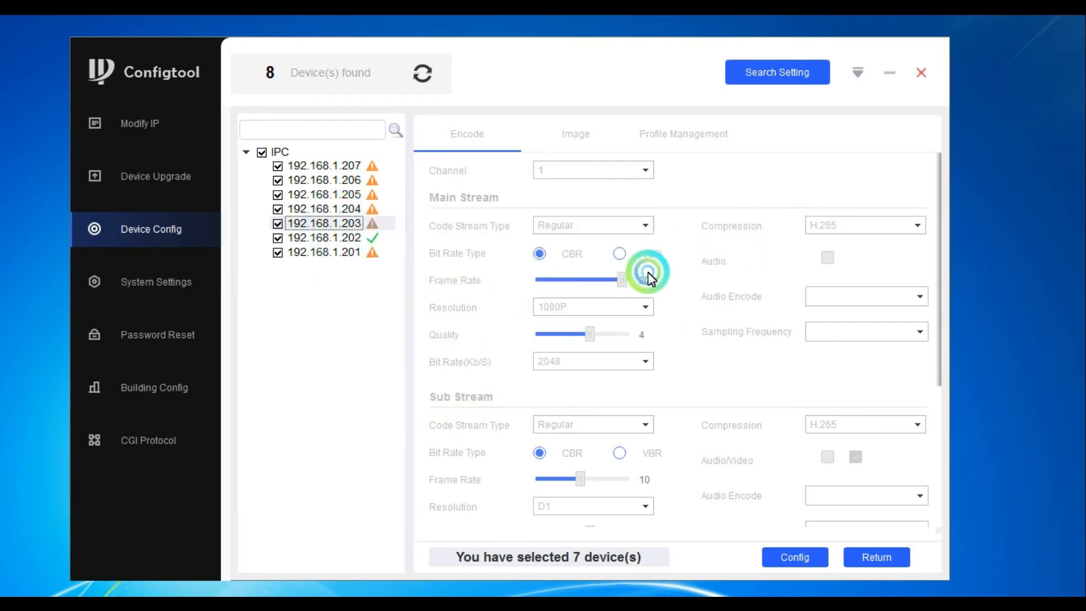
pyautogui.click(348, 203)
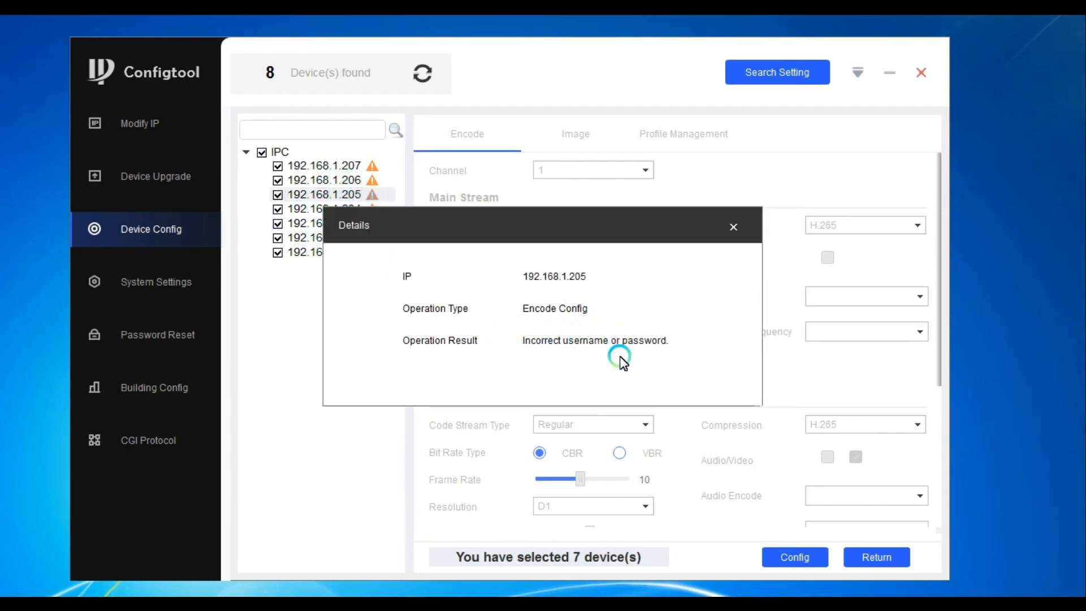
pyautogui.click(734, 228)
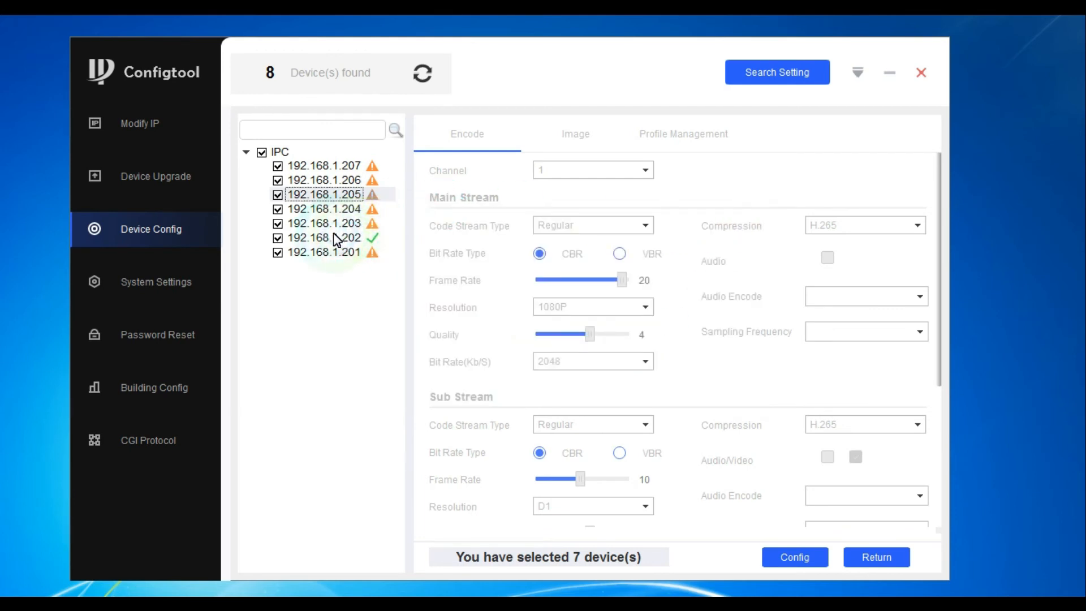
pyautogui.click(277, 237)
pyautogui.click(277, 238)
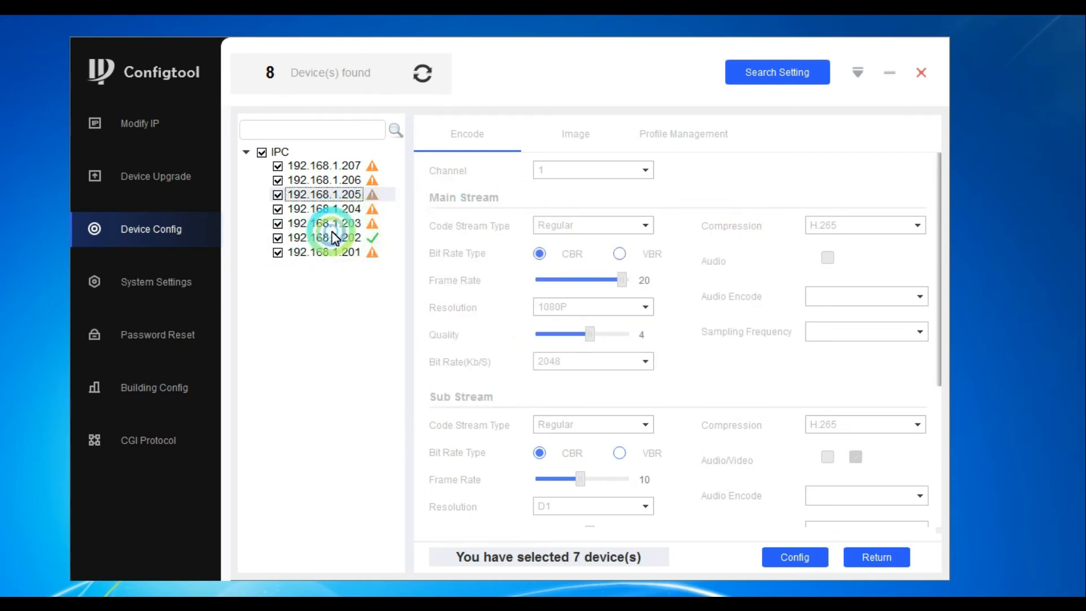
pyautogui.doubleClick(336, 238)
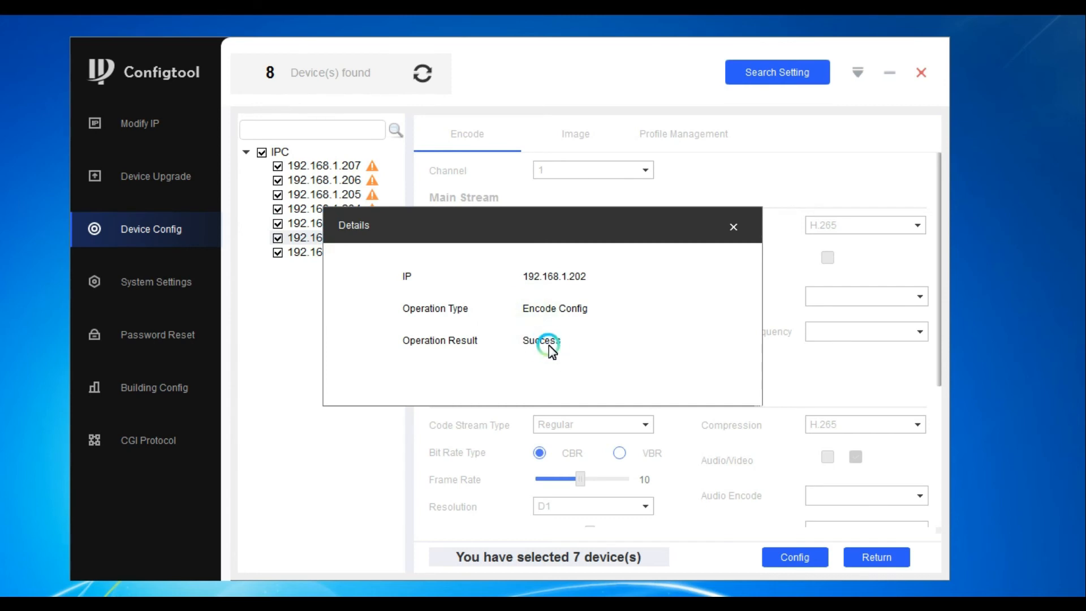
pyautogui.click(734, 227)
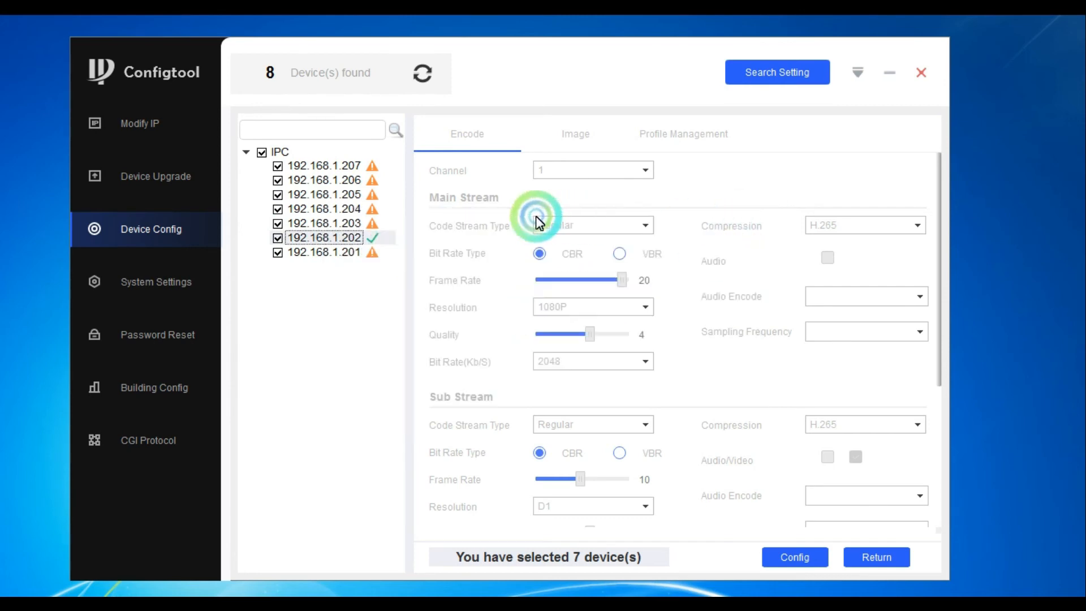
# Refresh the device list, open the NVR at 192.168.1.108 and log in as admin with its device password.
pyautogui.click(422, 73)
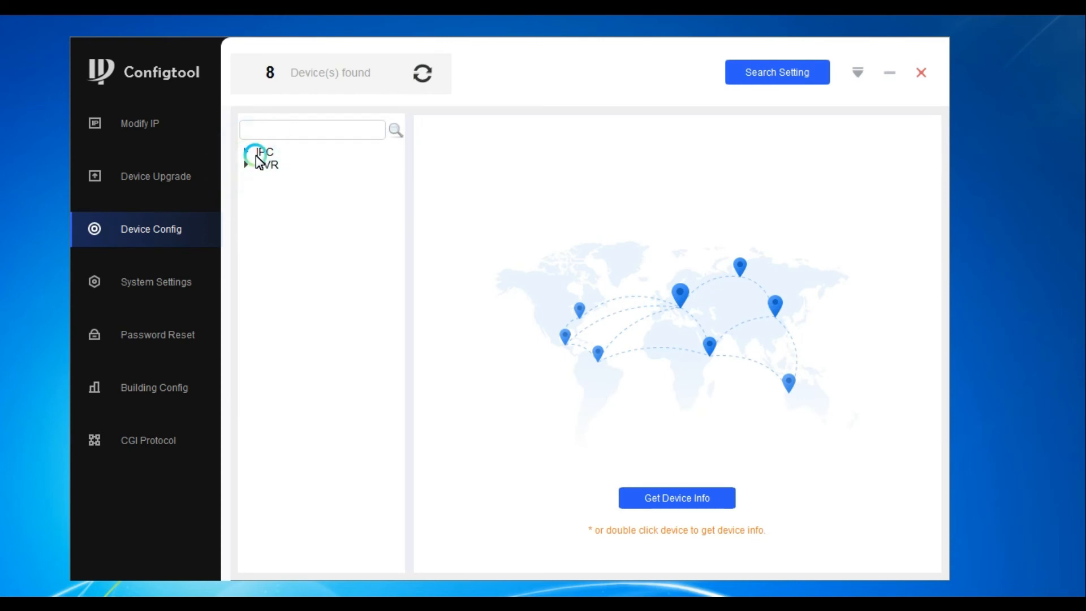
pyautogui.click(248, 164)
pyautogui.doubleClick(310, 177)
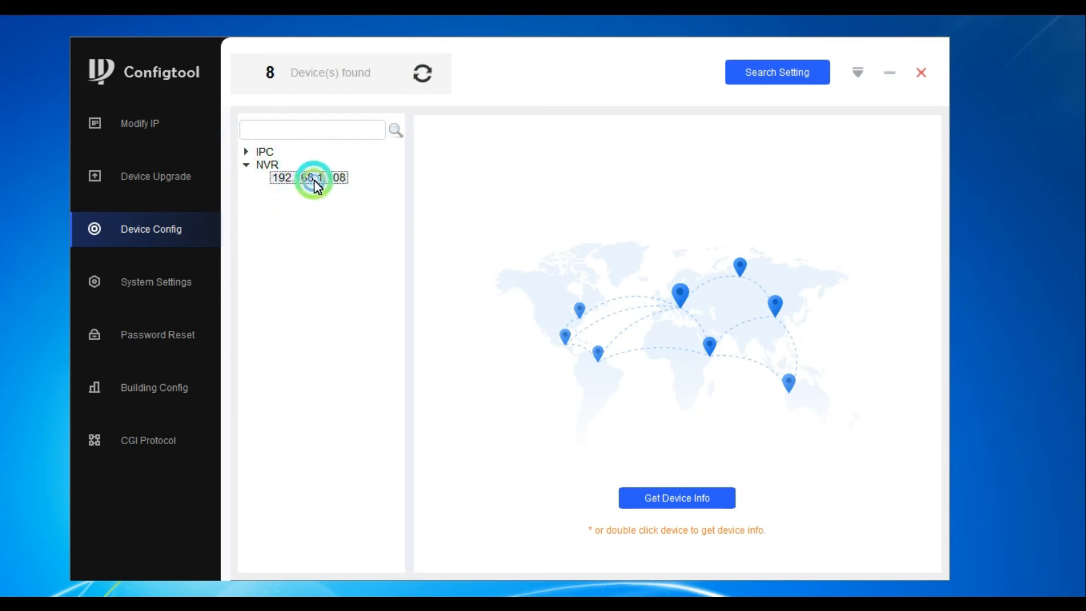
pyautogui.click(521, 285)
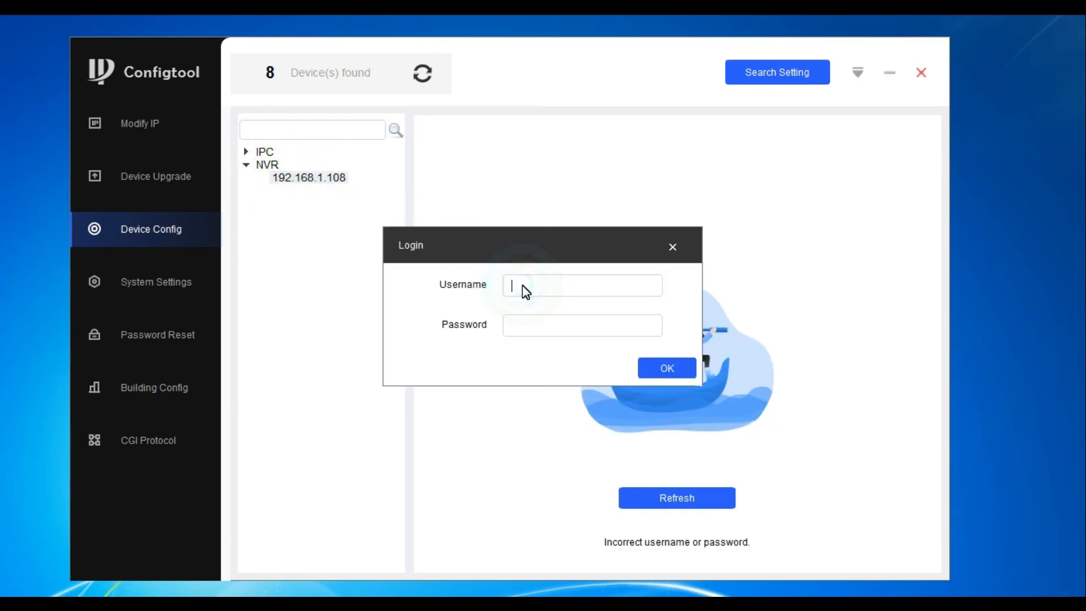
pyautogui.write('admin')
pyautogui.press('Return')
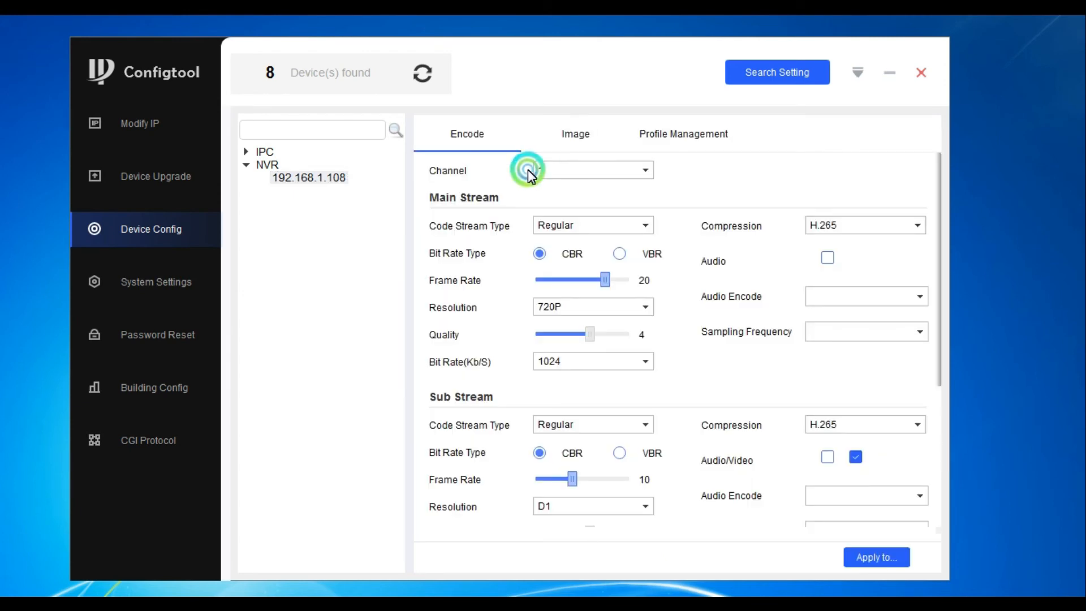
# Look through the NVR's channel list and channel 1's main stream resolution, bit rate type and code stream type options.
pyautogui.click(567, 170)
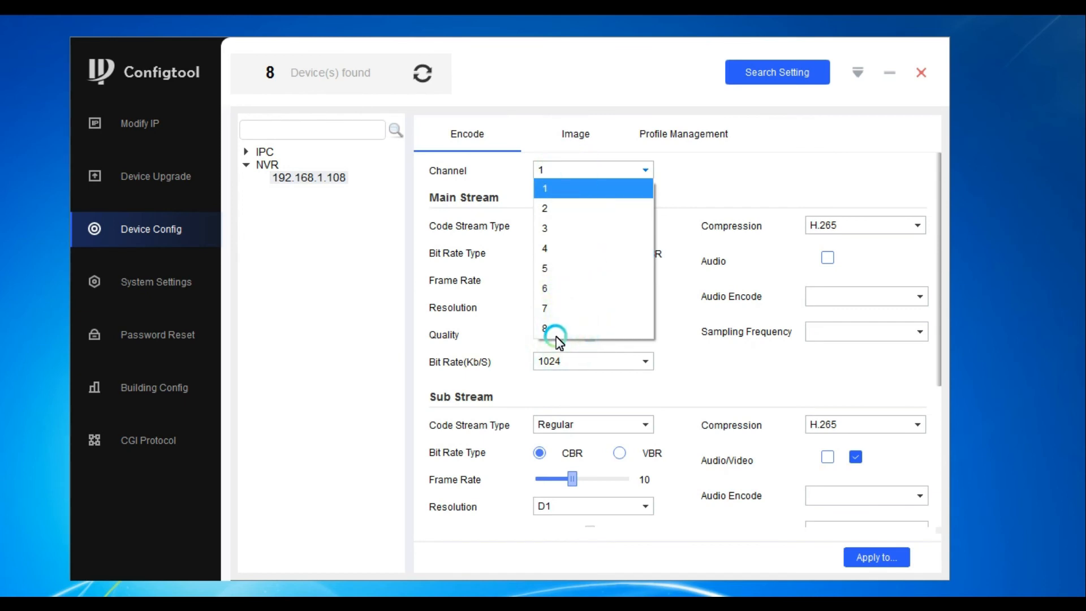
pyautogui.click(503, 312)
pyautogui.click(562, 310)
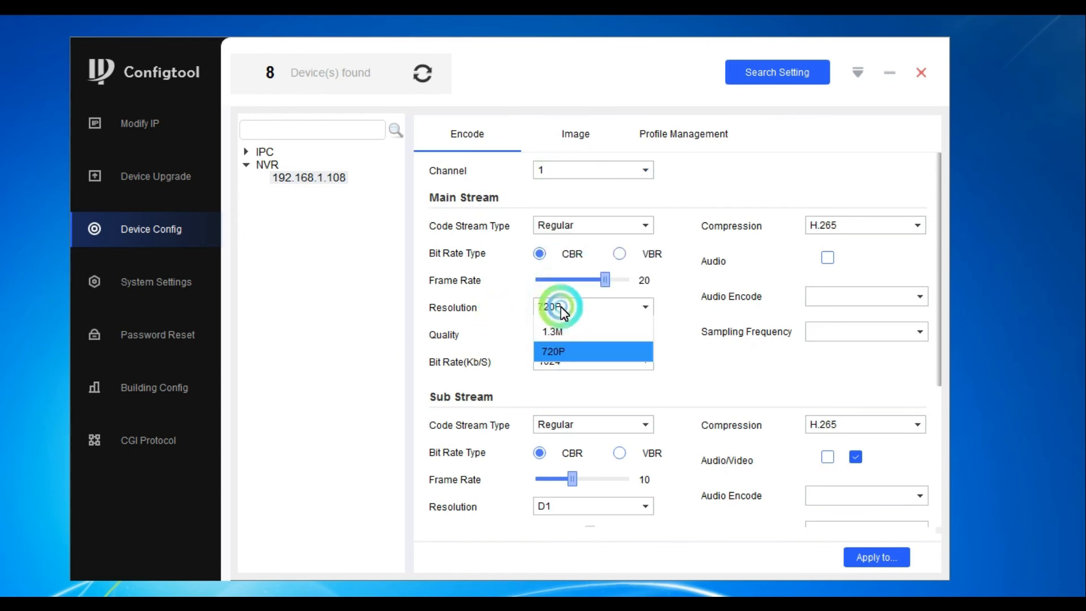
pyautogui.click(531, 308)
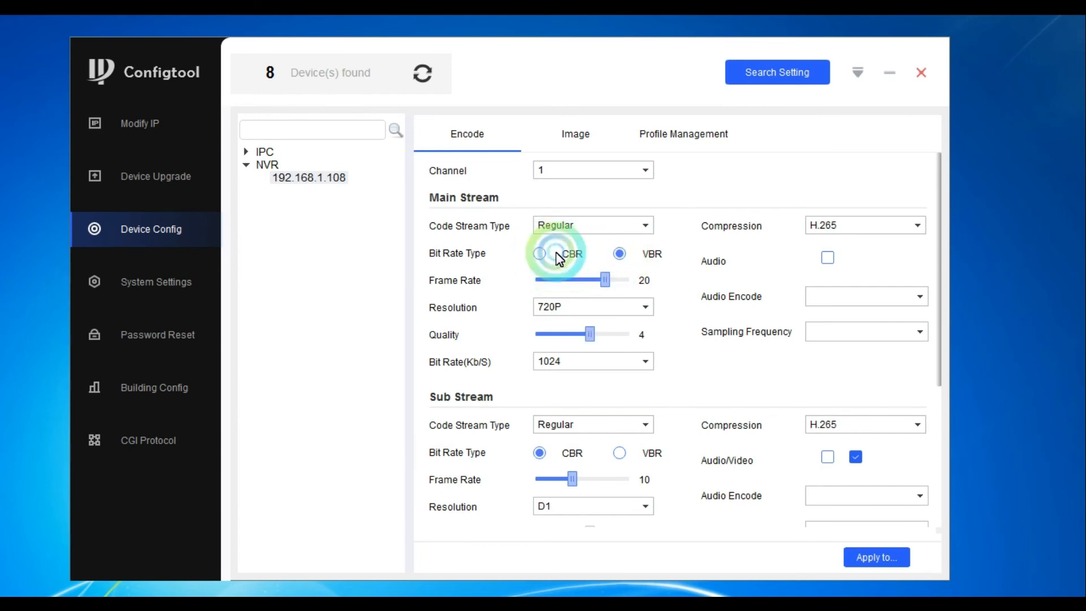
pyautogui.click(554, 228)
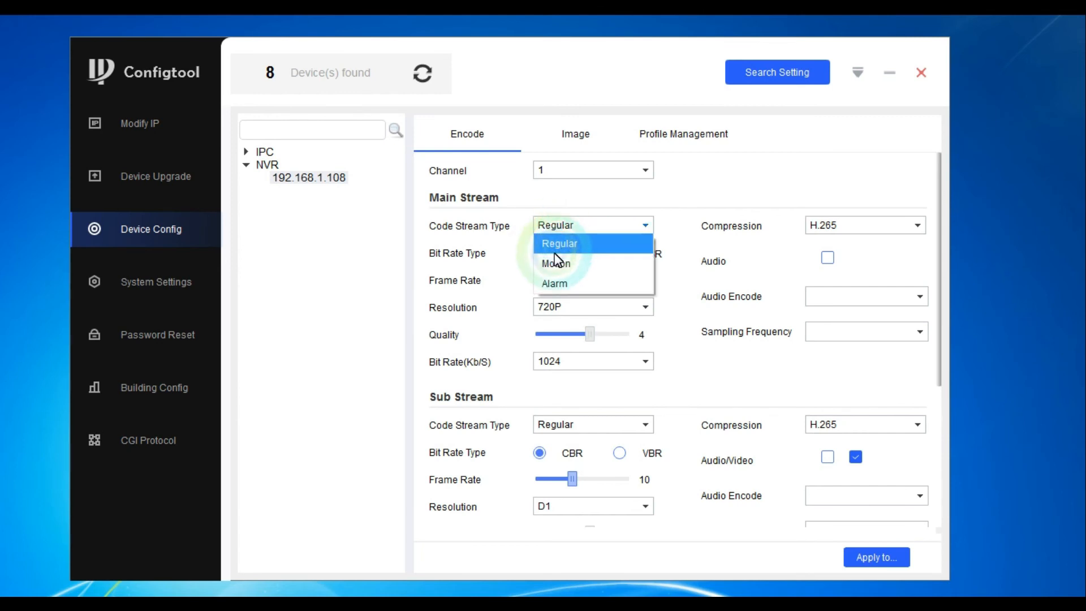
pyautogui.click(558, 245)
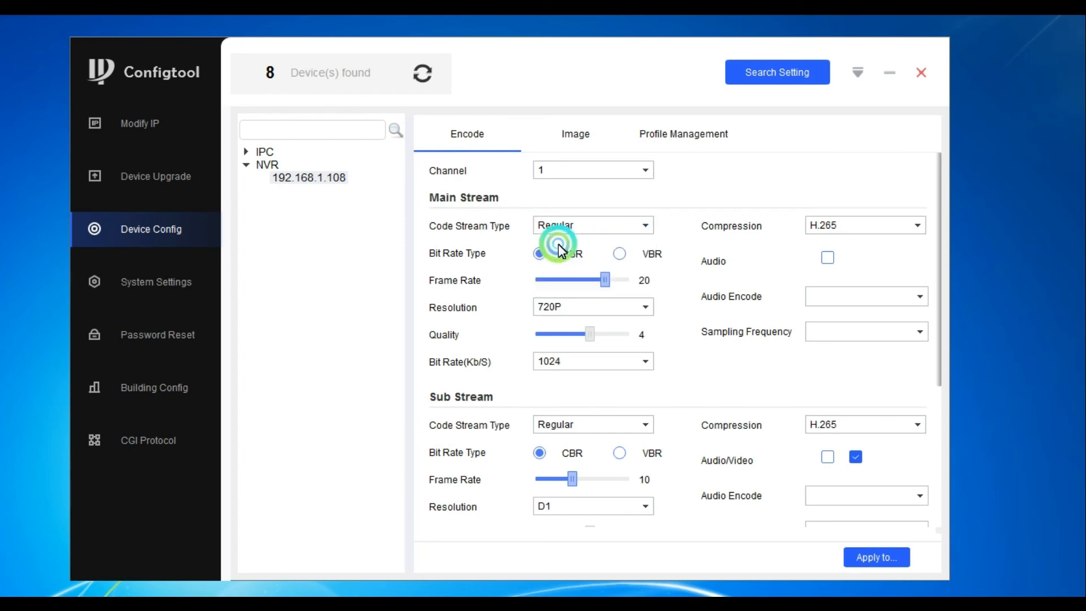
# Examine channel 1's main stream compression, audio and sampling frequency settings, and its resolution and frame rate options.
pyautogui.click(846, 228)
pyautogui.click(846, 228)
pyautogui.click(812, 266)
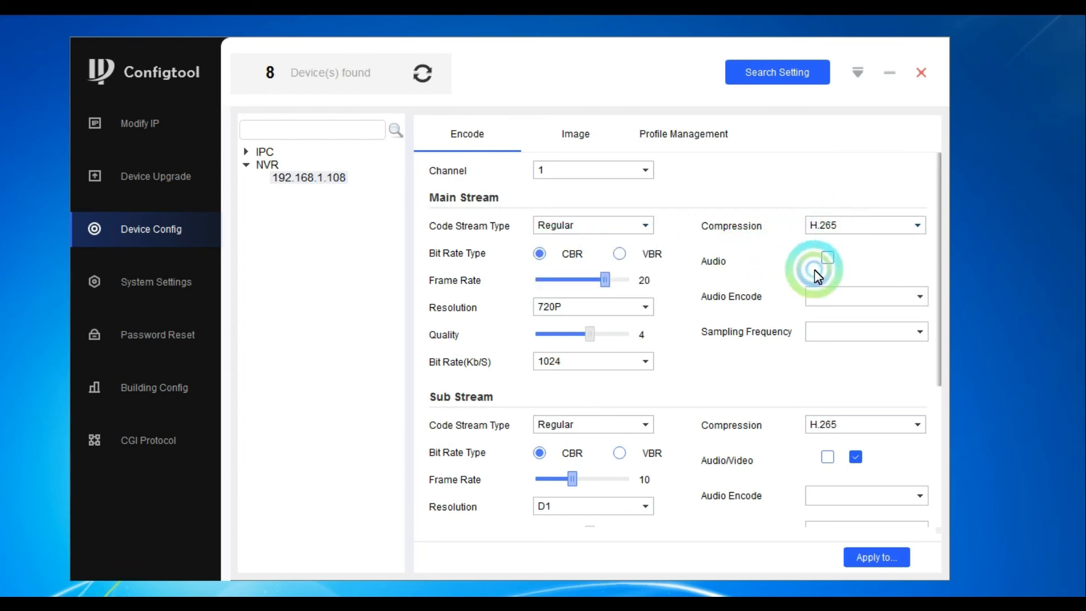
pyautogui.click(825, 260)
pyautogui.click(809, 297)
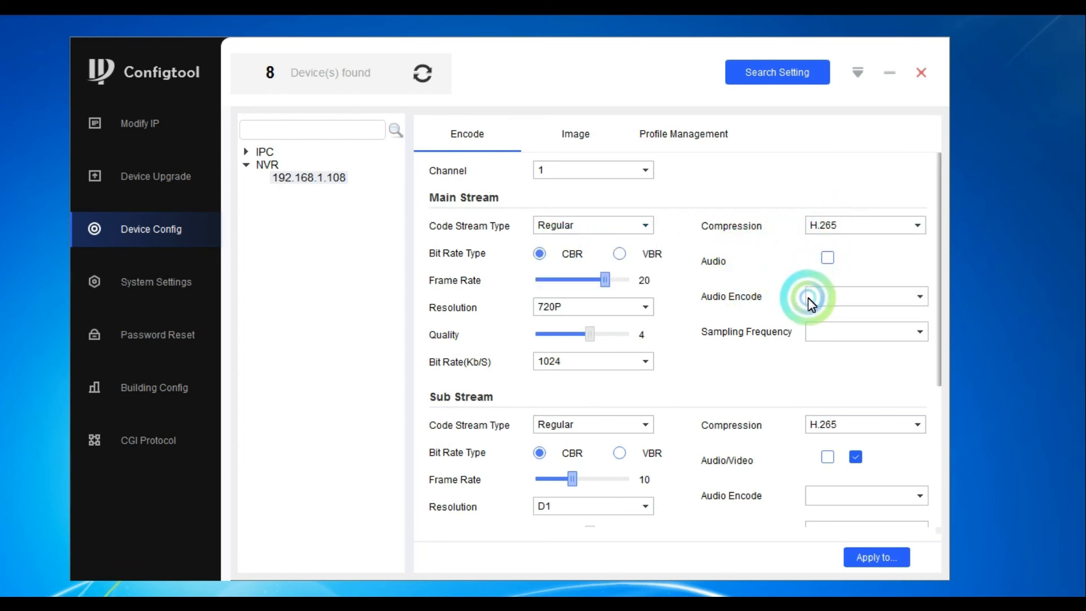
pyautogui.click(822, 298)
pyautogui.click(811, 332)
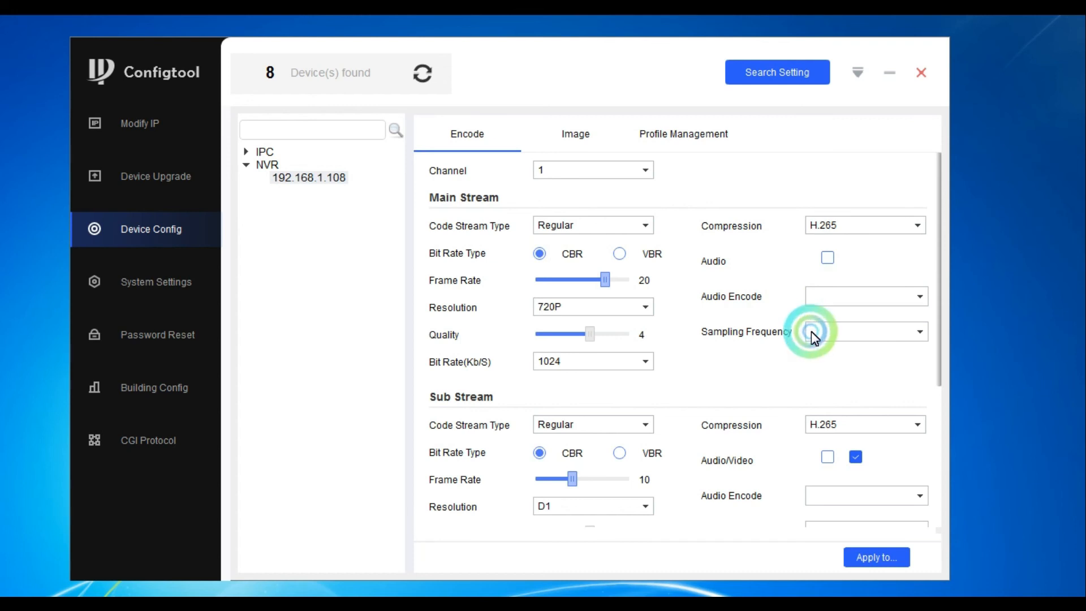
pyautogui.click(584, 309)
pyautogui.click(466, 300)
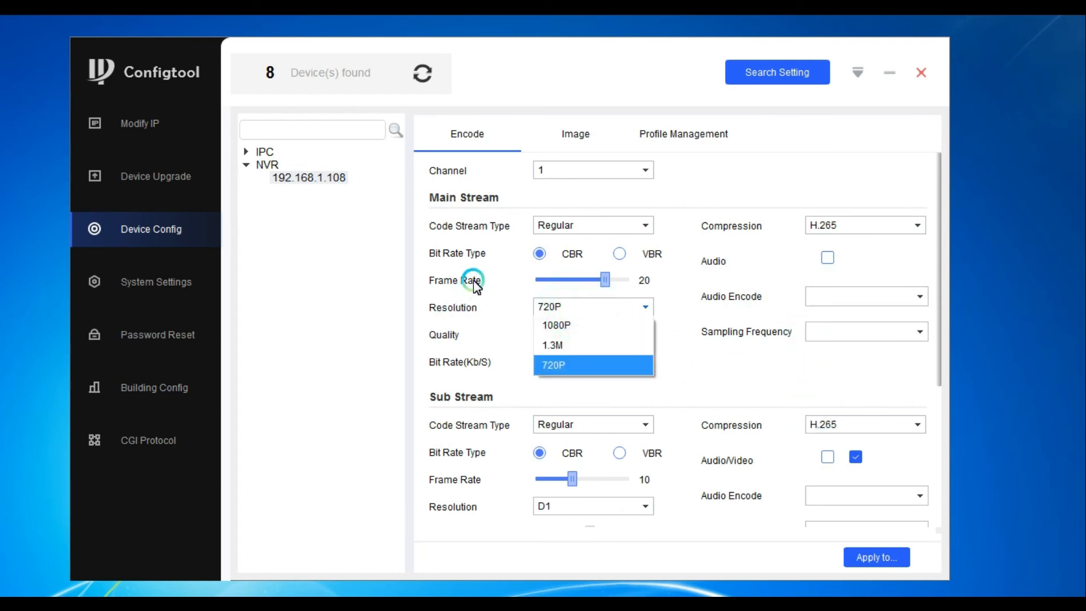
pyautogui.click(600, 281)
# Set channel 1's main stream bit rate to 2048 Kb/S.
pyautogui.click(562, 360)
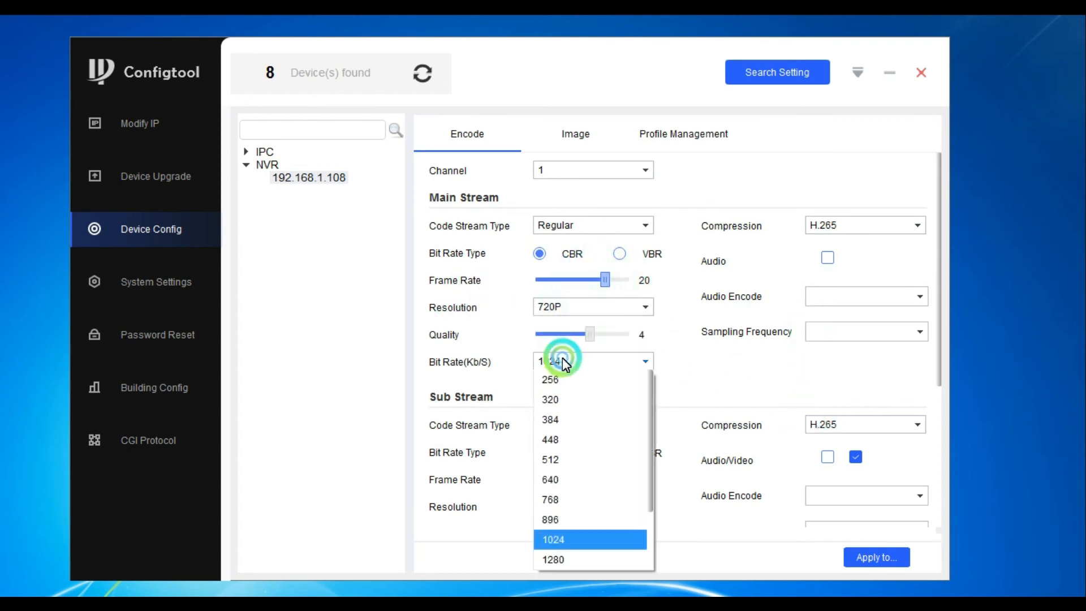
pyautogui.click(562, 359)
pyautogui.click(470, 348)
pyautogui.click(607, 366)
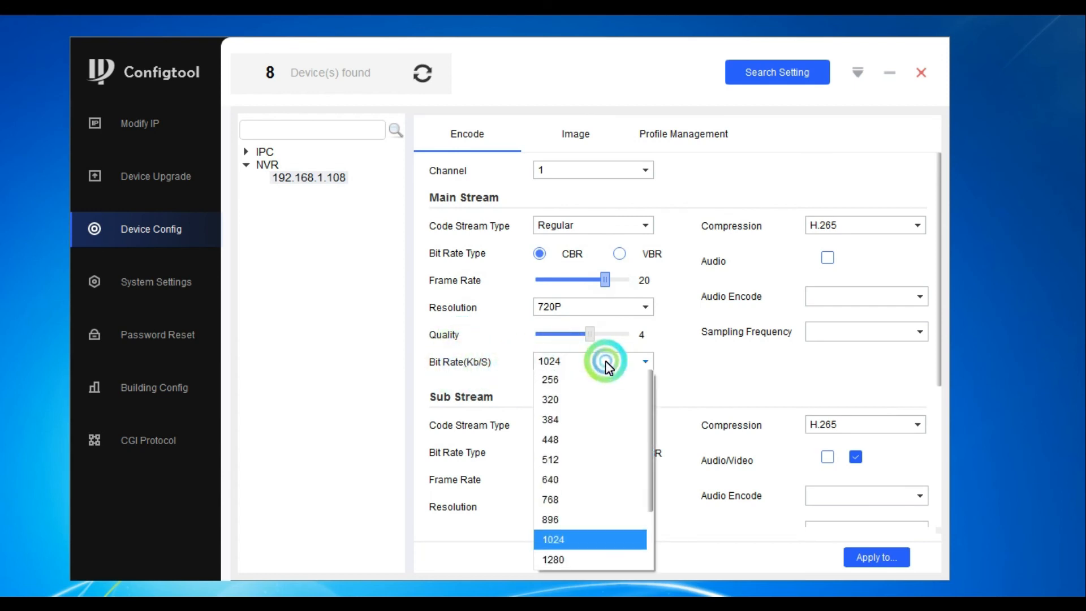
pyautogui.scroll(-1, 562, 555)
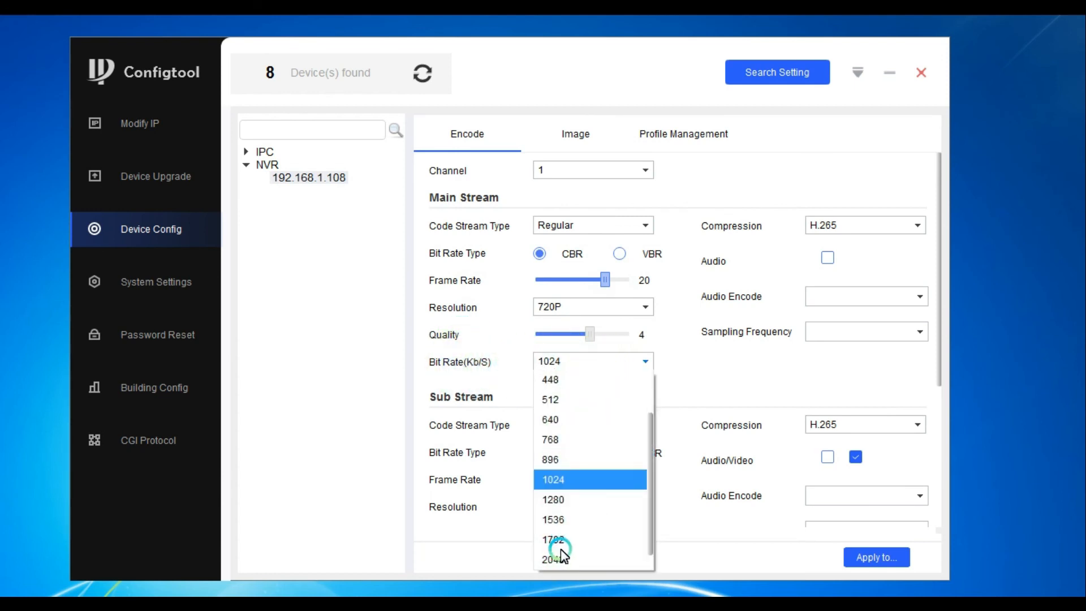
pyautogui.scroll(-1, 574, 529)
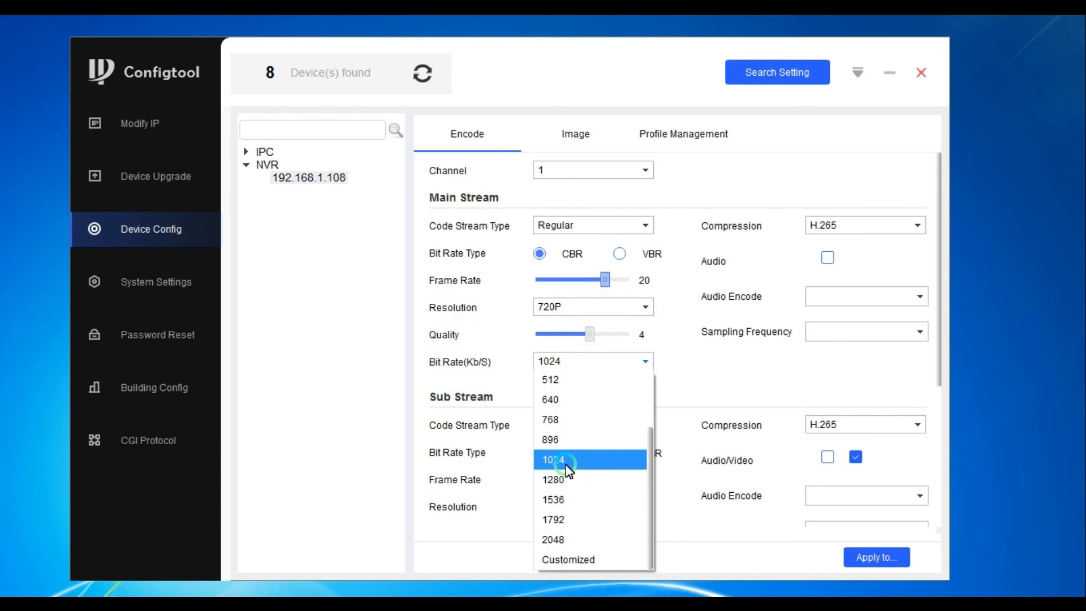
pyautogui.click(560, 539)
# Look through channel 1's sub stream code stream type and compression options.
pyautogui.click(558, 421)
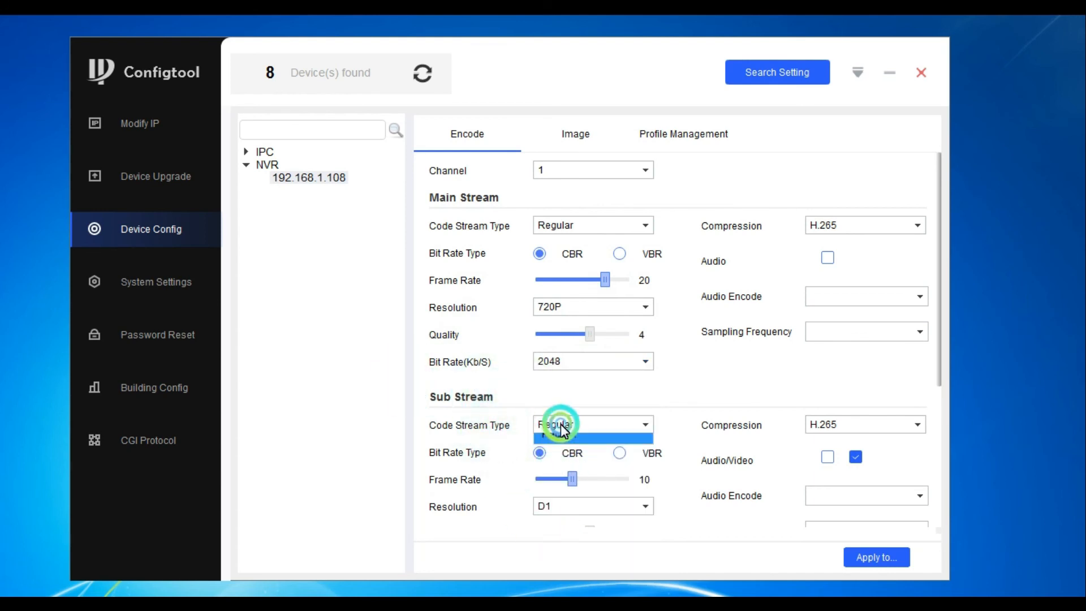
pyautogui.click(561, 424)
pyautogui.click(848, 427)
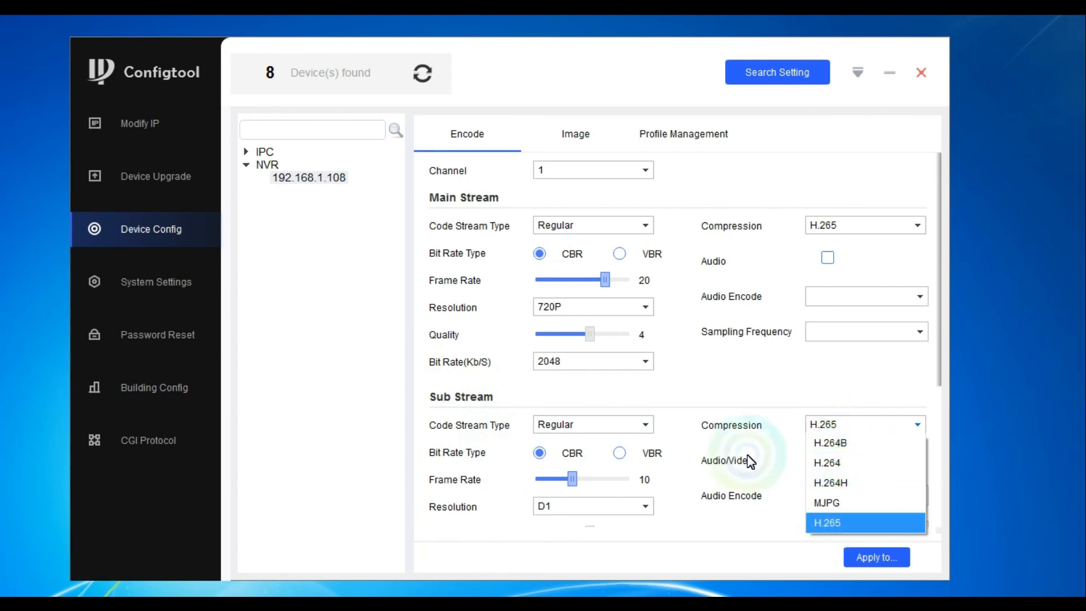
pyautogui.click(546, 423)
pyautogui.click(565, 443)
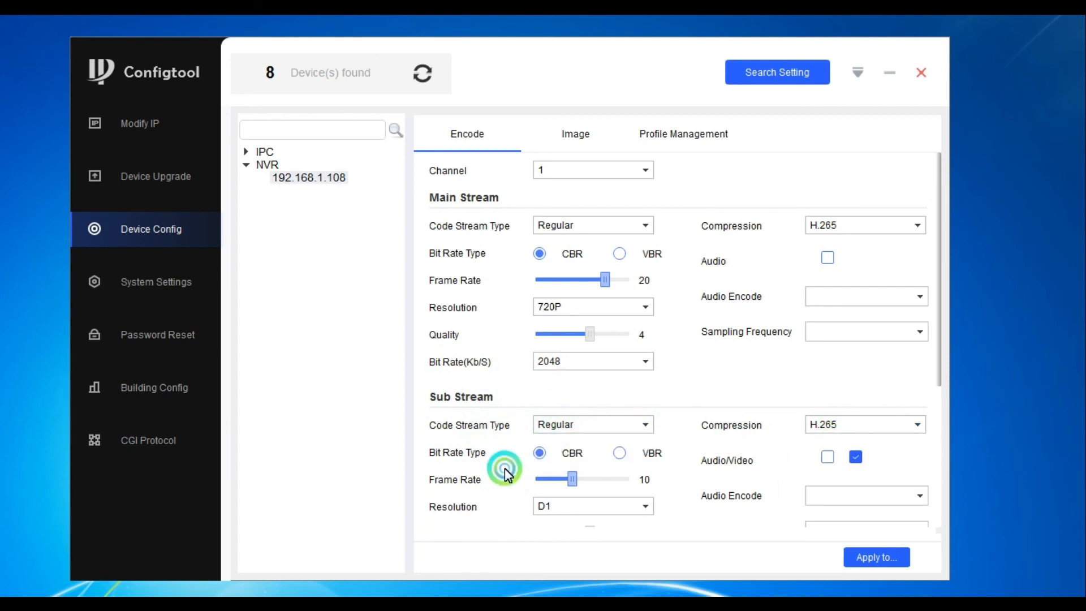
# Check channel 1's sub stream bit rate type and resolution options, and view the apply-to device selection before returning without applying.
pyautogui.click(619, 453)
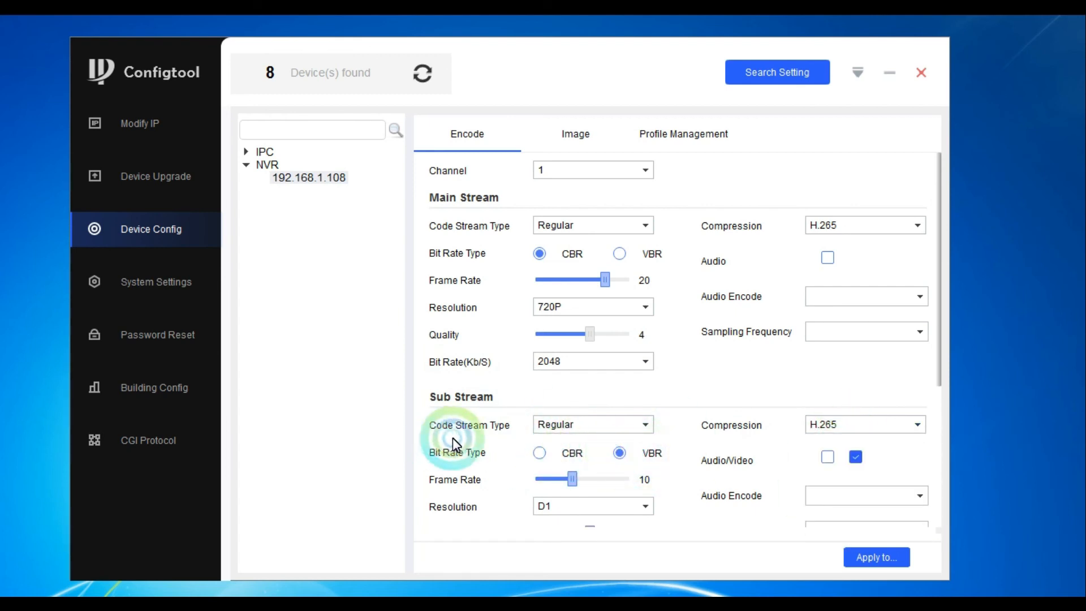
pyautogui.click(539, 453)
pyautogui.click(570, 509)
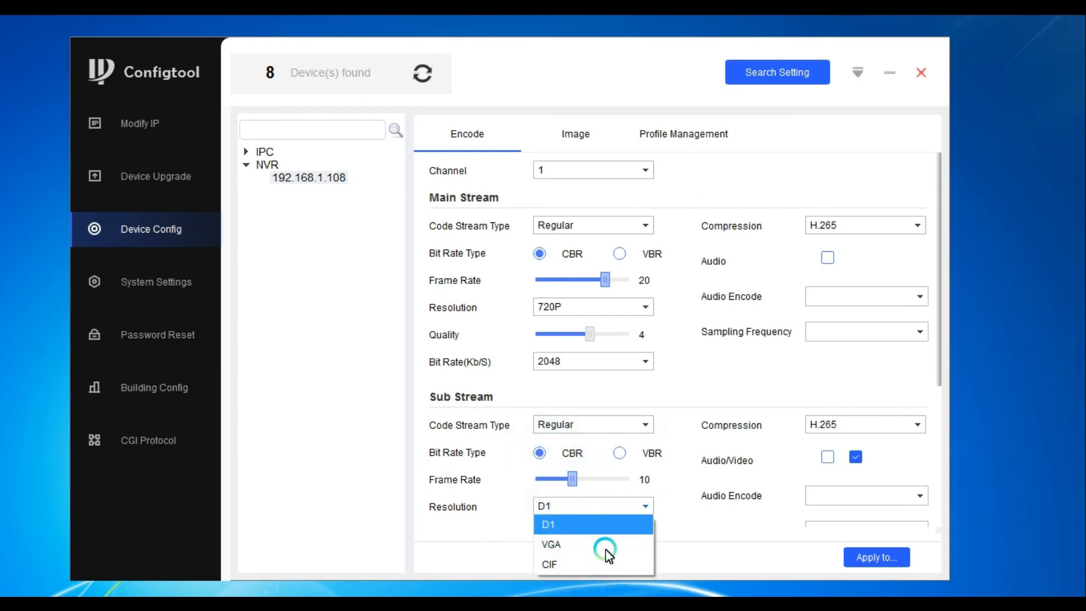
pyautogui.click(730, 545)
pyautogui.click(874, 559)
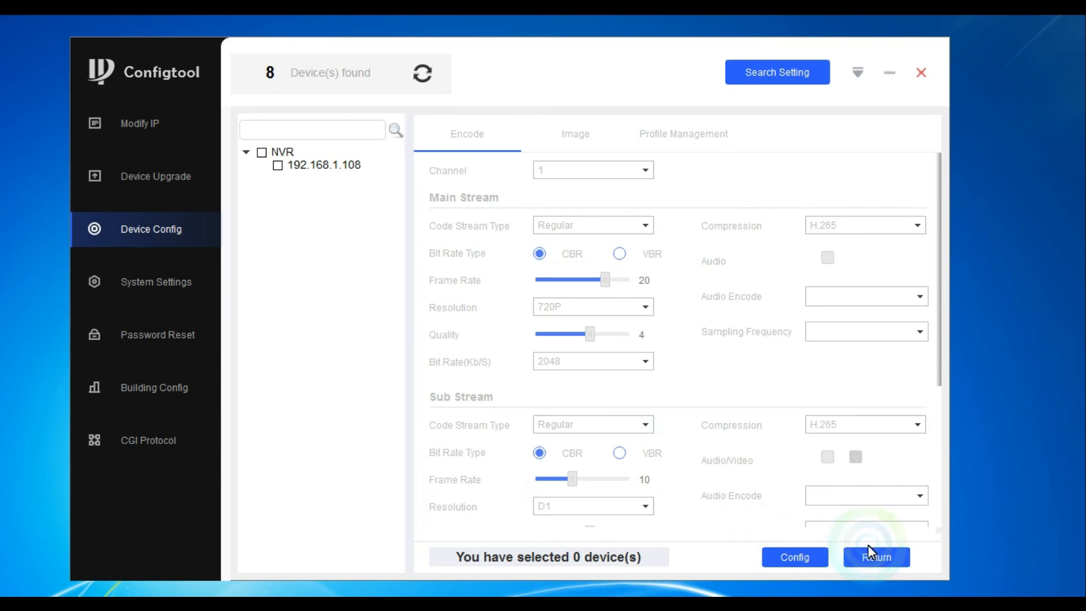
pyautogui.click(882, 557)
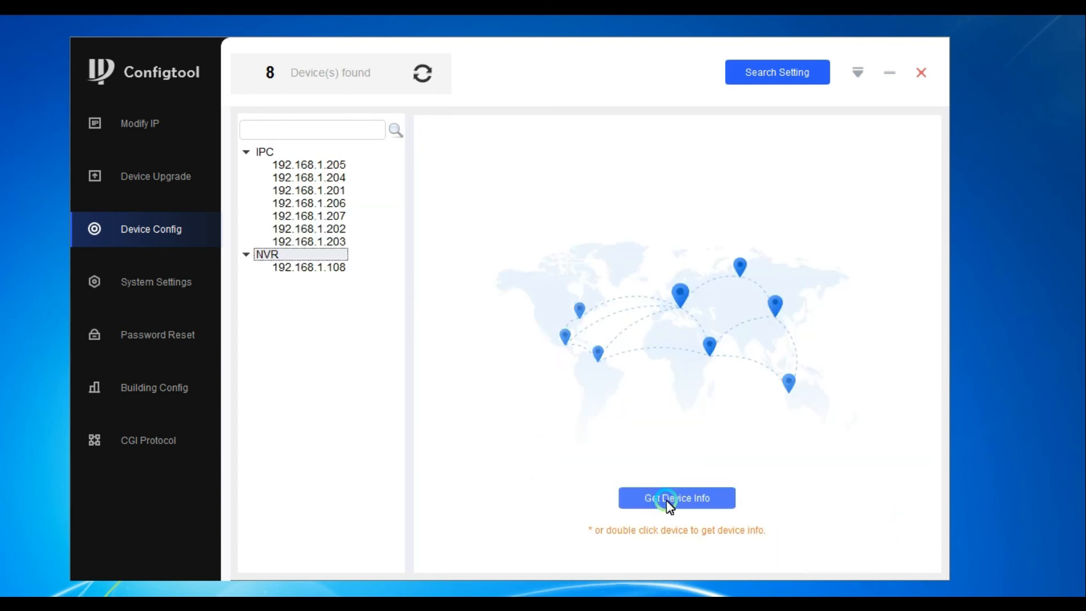
# Look through the system settings for time sync, auto and manual reboot, restore, configuration file and password modification.
pyautogui.click(135, 290)
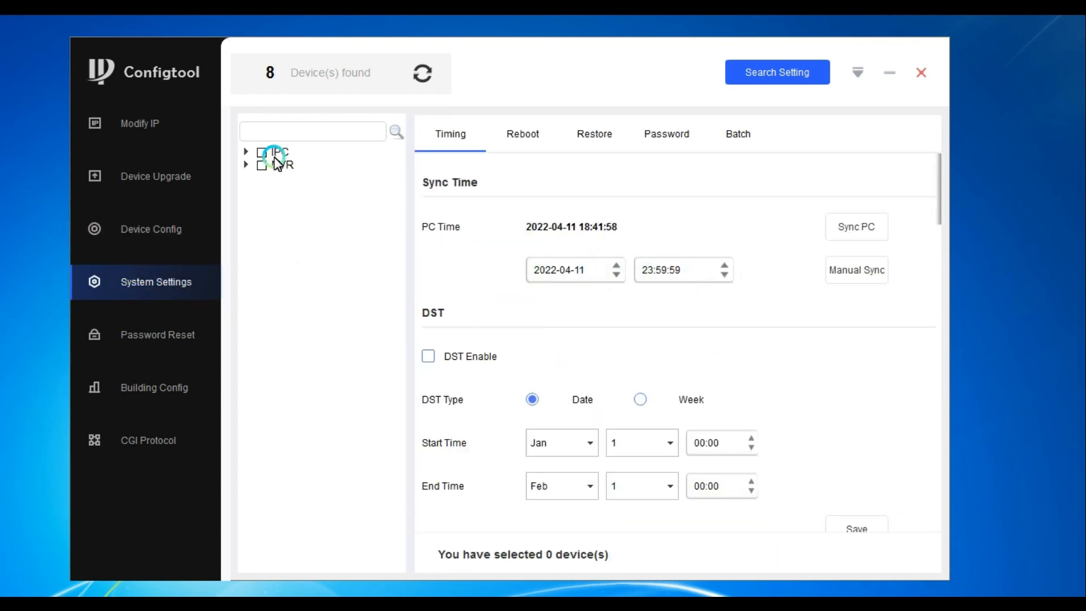
pyautogui.click(522, 134)
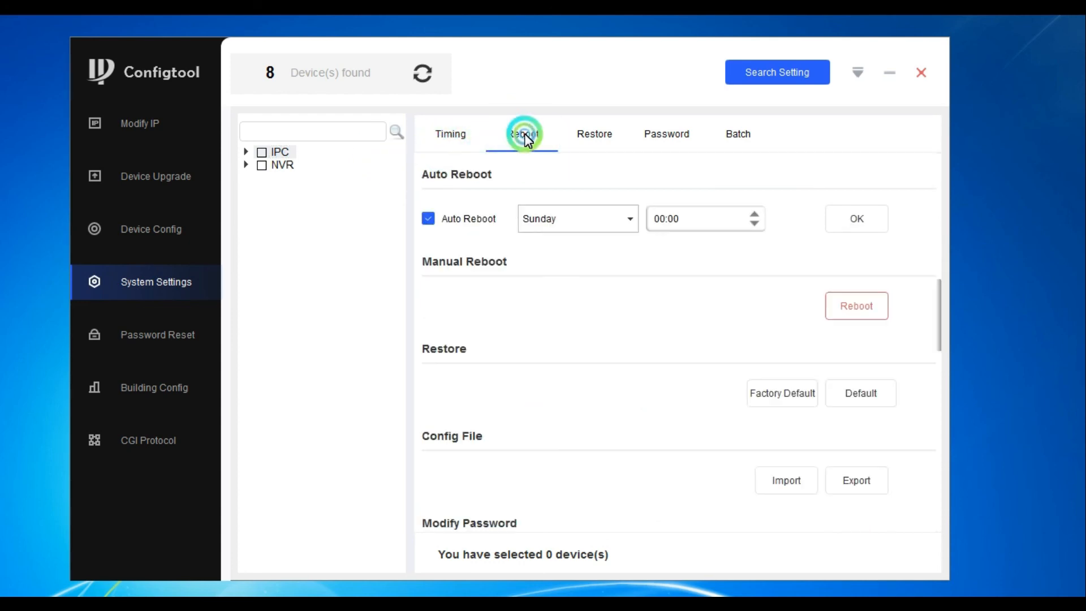
pyautogui.click(586, 128)
pyautogui.click(676, 139)
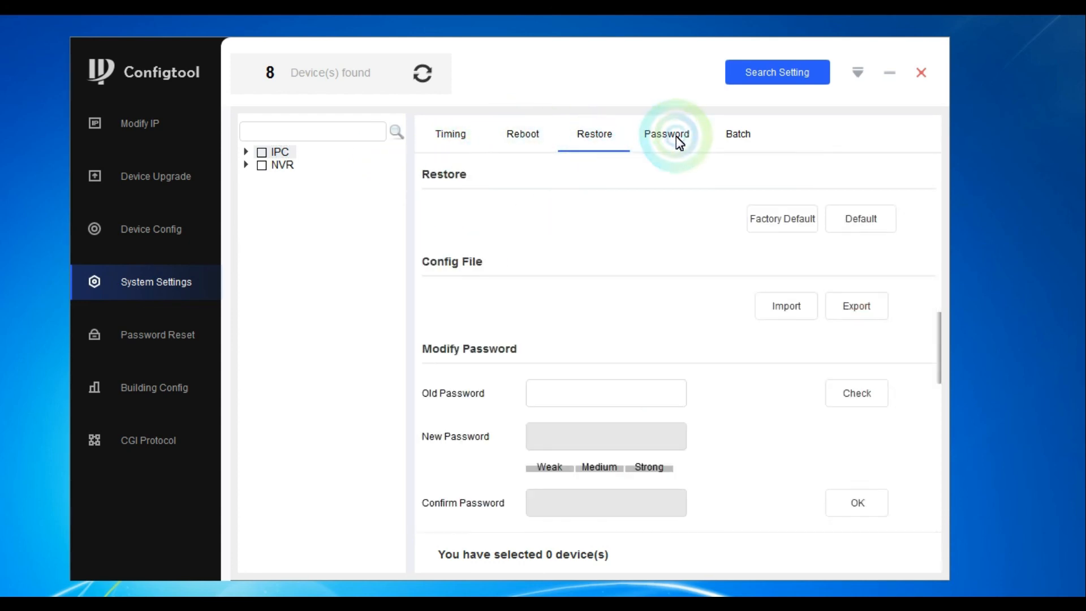
pyautogui.click(576, 221)
pyautogui.click(575, 221)
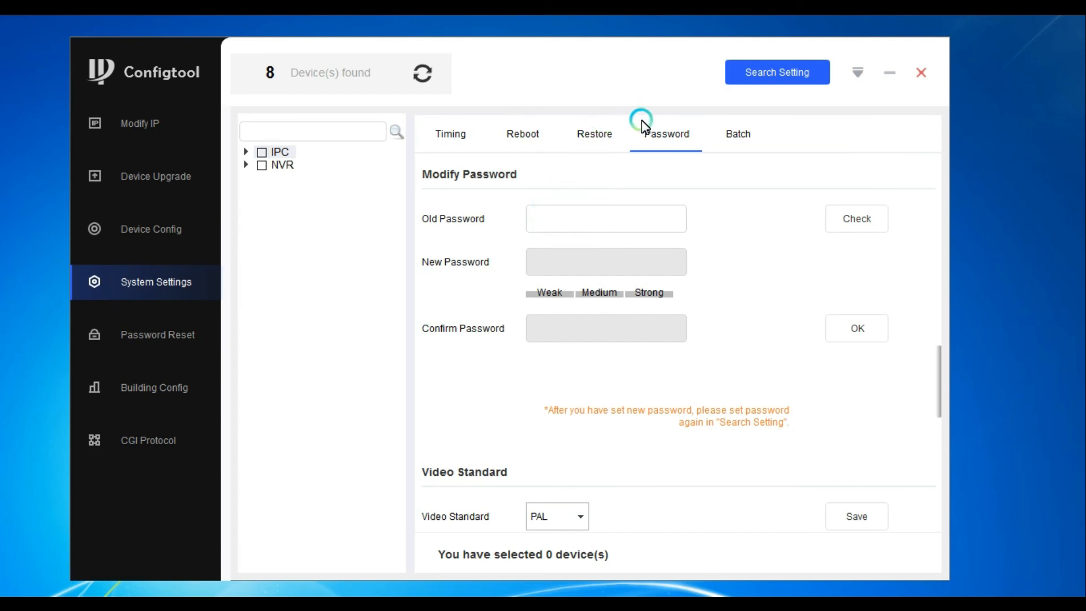
pyautogui.click(739, 136)
pyautogui.click(660, 137)
pyautogui.click(586, 138)
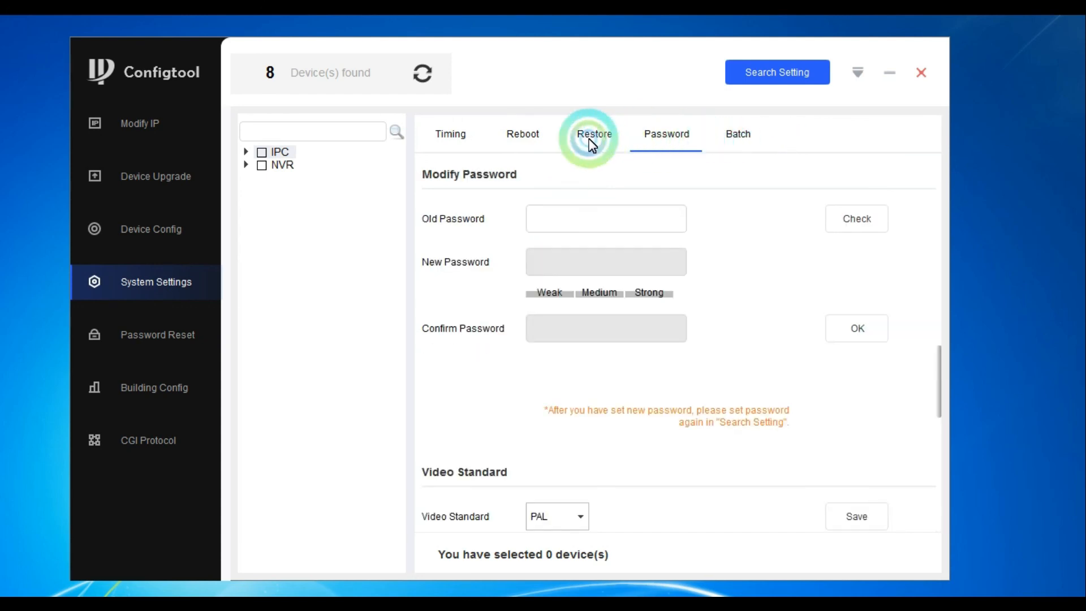
pyautogui.click(526, 138)
pyautogui.click(503, 134)
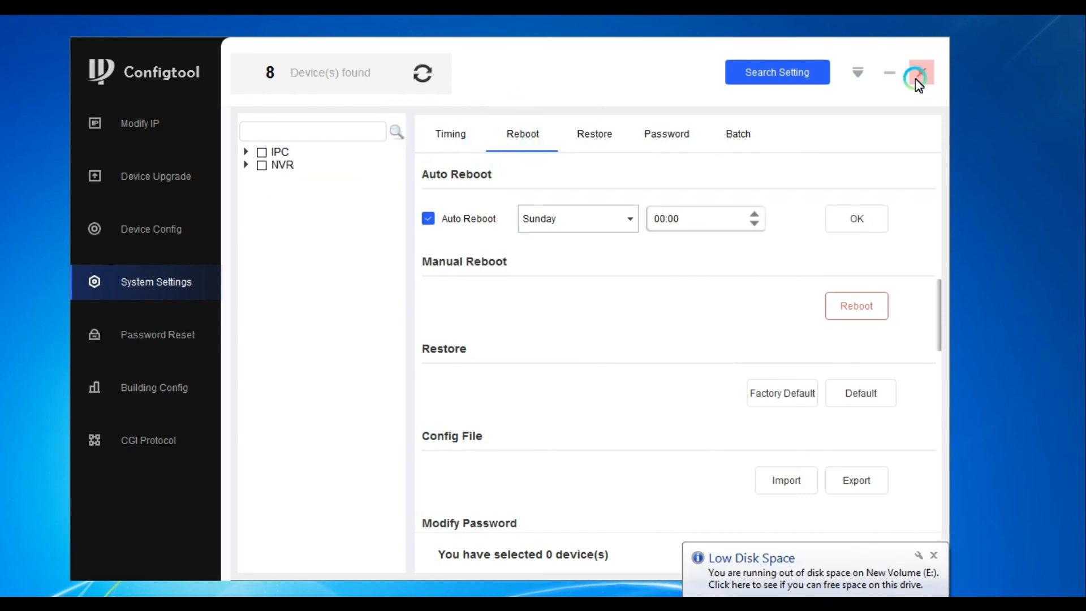
# Try to reset the password of the camera at 192.168.1.205 and dismiss the data-collection notice.
pyautogui.click(124, 353)
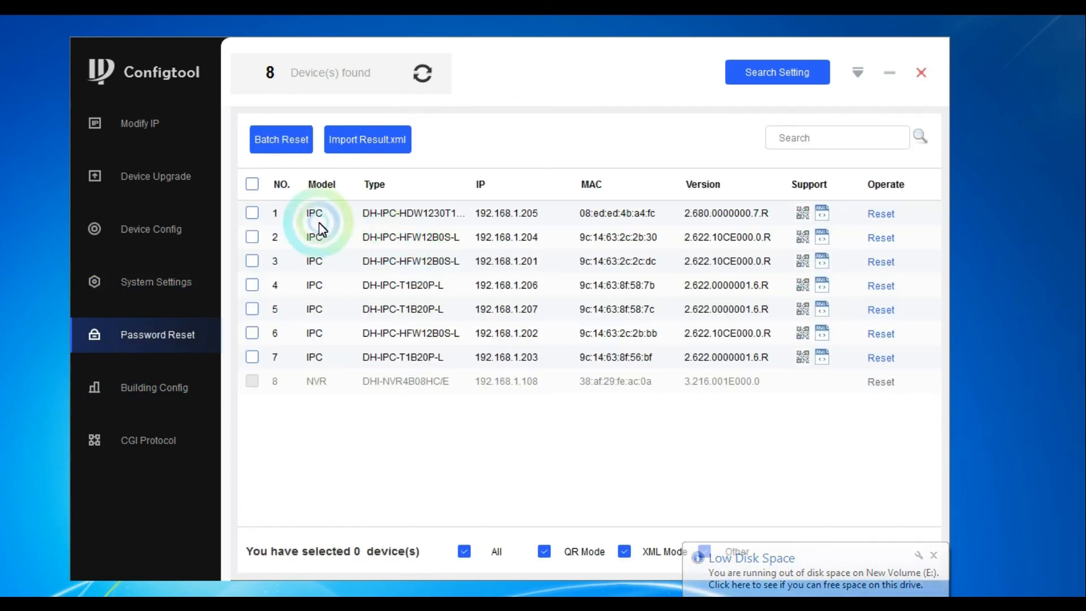
pyautogui.click(253, 213)
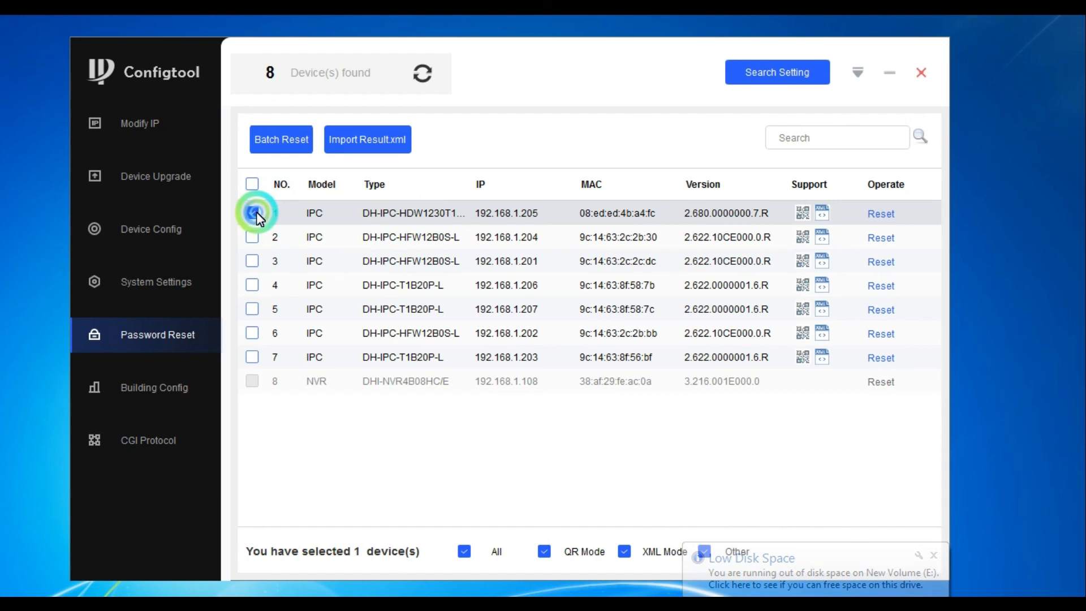
pyautogui.click(880, 214)
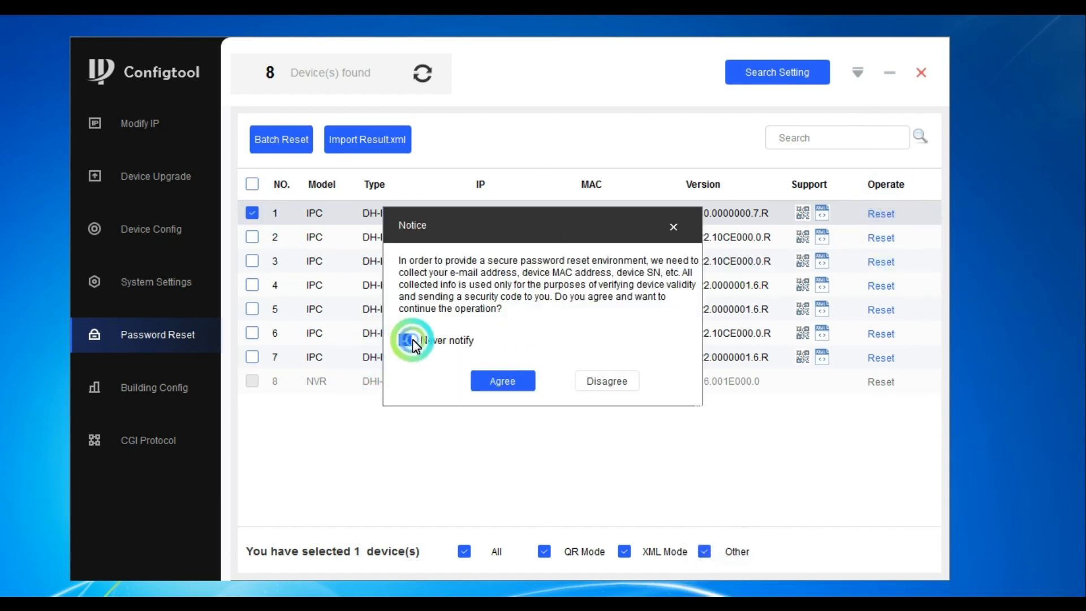
pyautogui.click(506, 387)
pyautogui.click(604, 375)
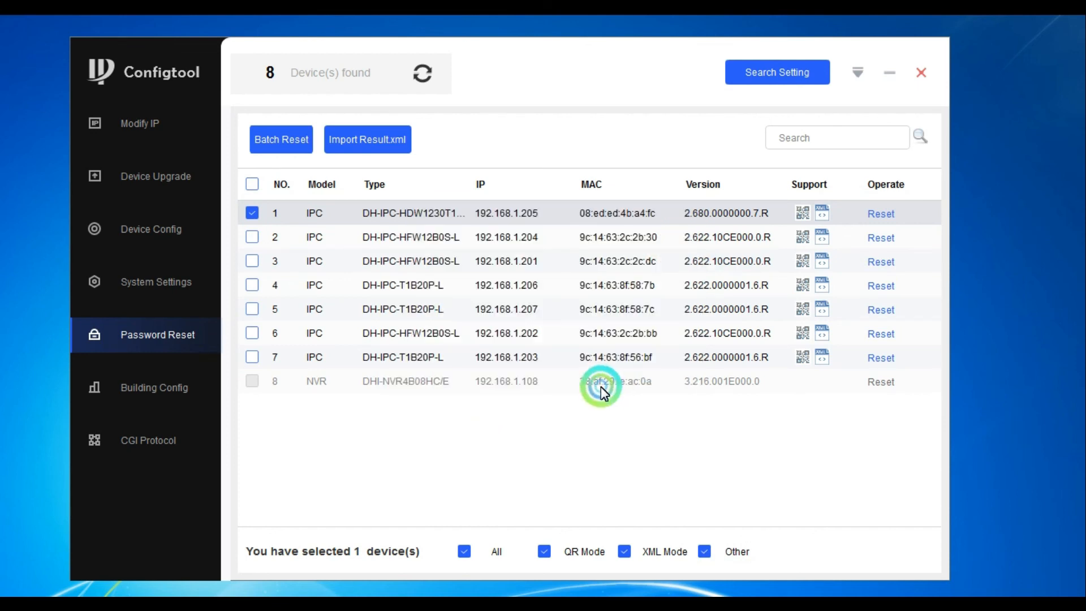
# Clear the single camera selection and select all the IPC devices for a batch password reset.
pyautogui.click(252, 214)
pyautogui.click(273, 145)
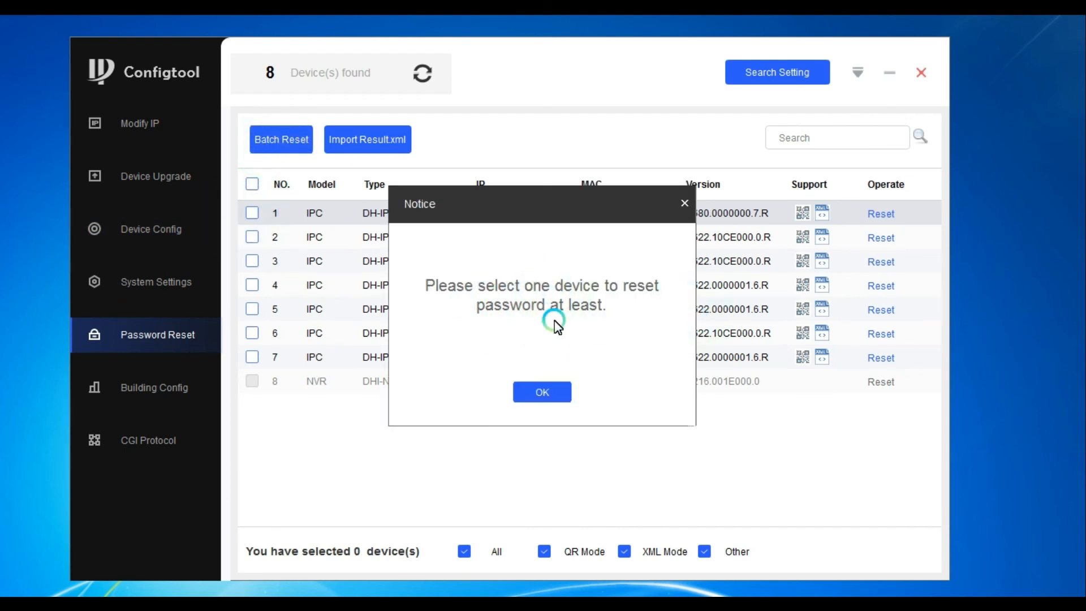
pyautogui.click(542, 392)
pyautogui.click(253, 183)
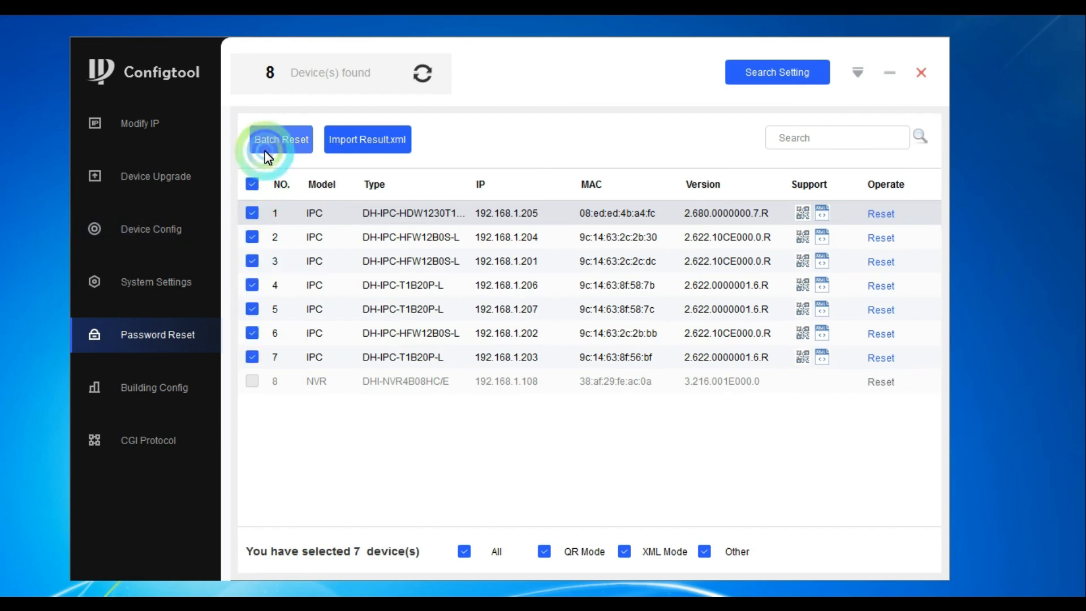